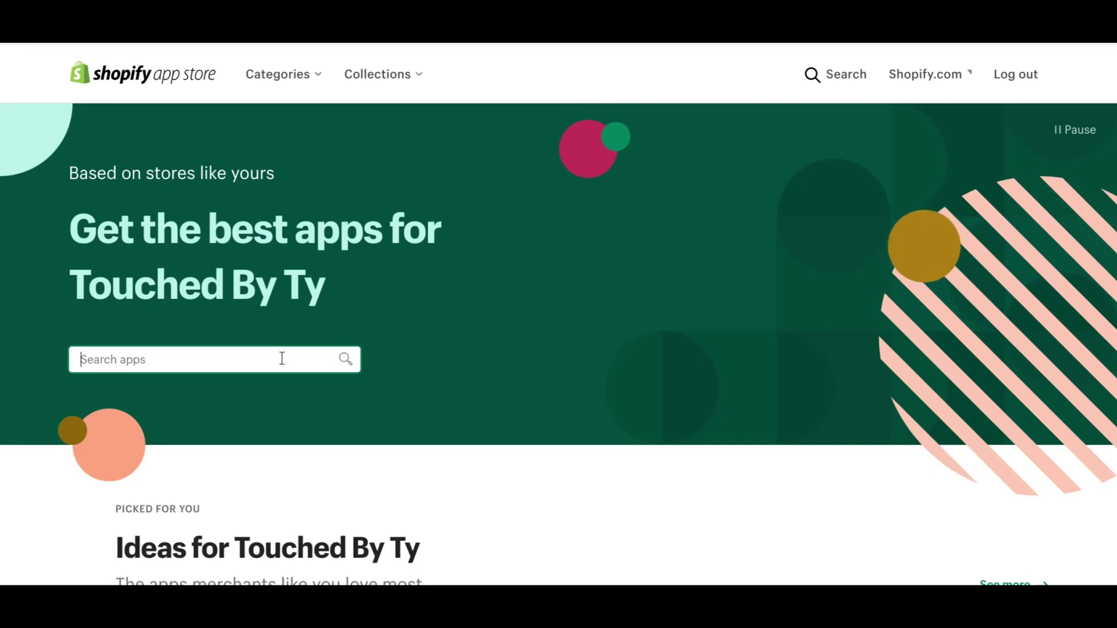
- Search the Shopify App Store for 'powr' and scroll down to POWR.io's Contact Form | Form Builder
text(powr)
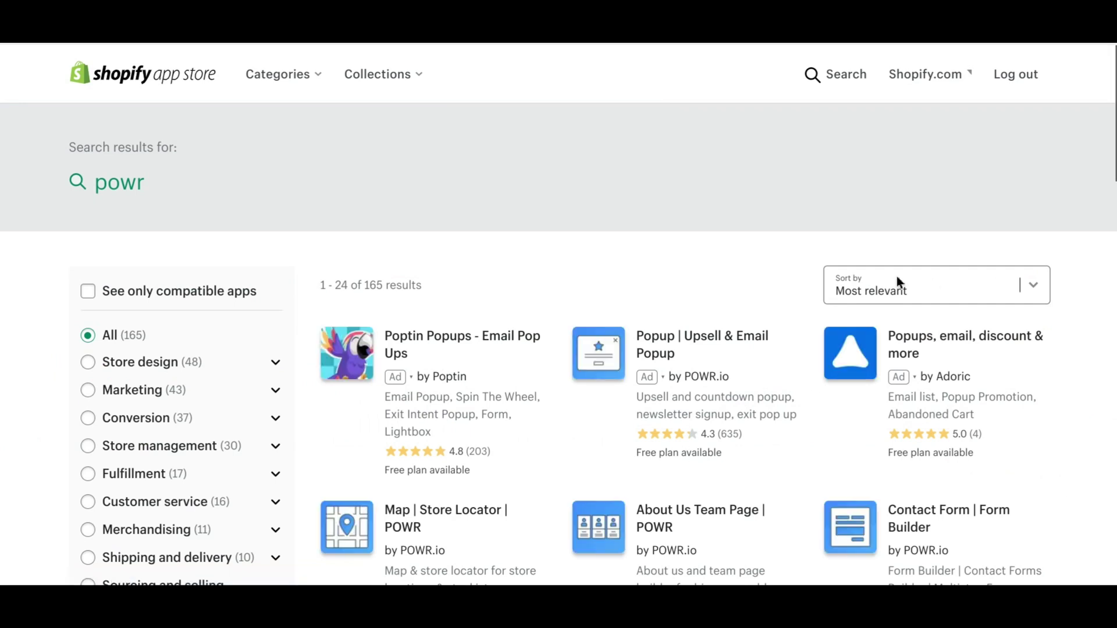
scroll(896, 275, down, 2)
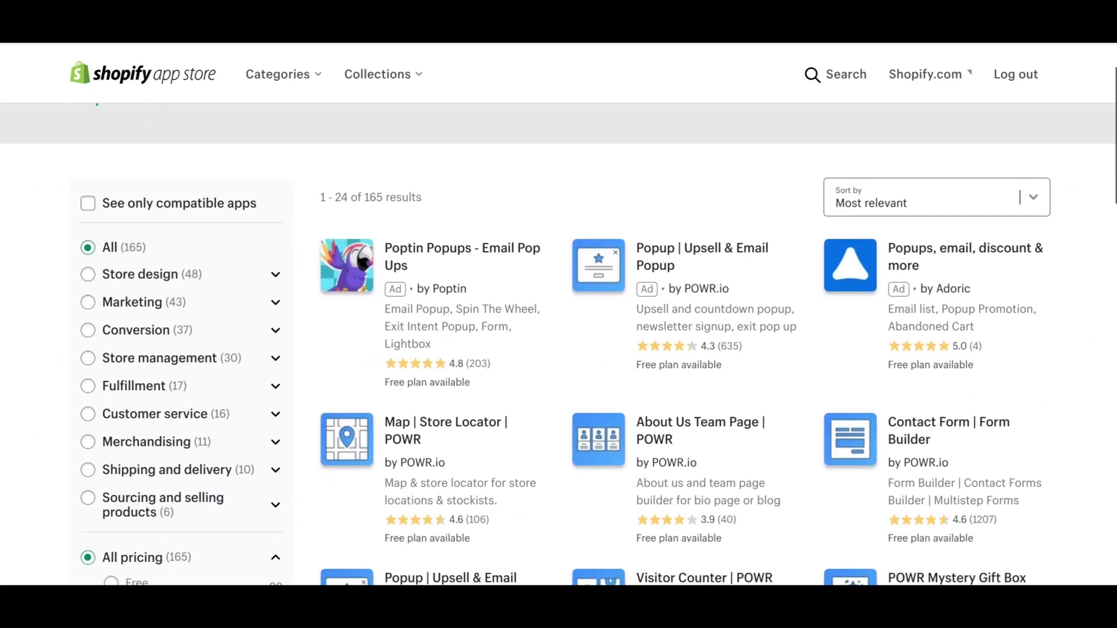
scroll(892, 301, down, 1)
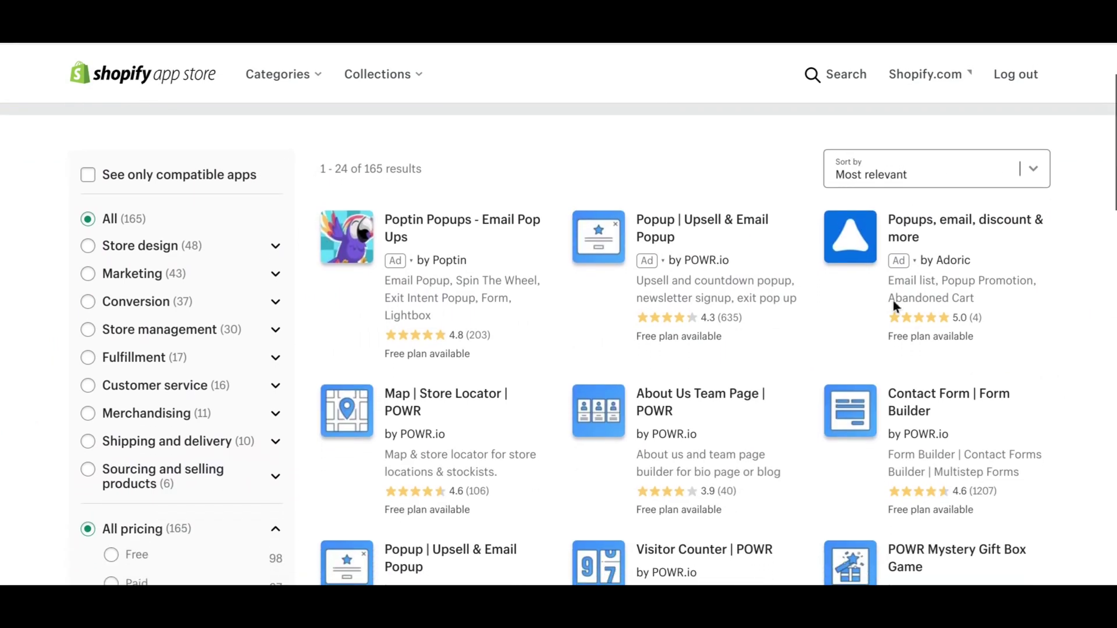
- Open the Contact Form | Form Builder app page and read through its features and description
click(842, 412)
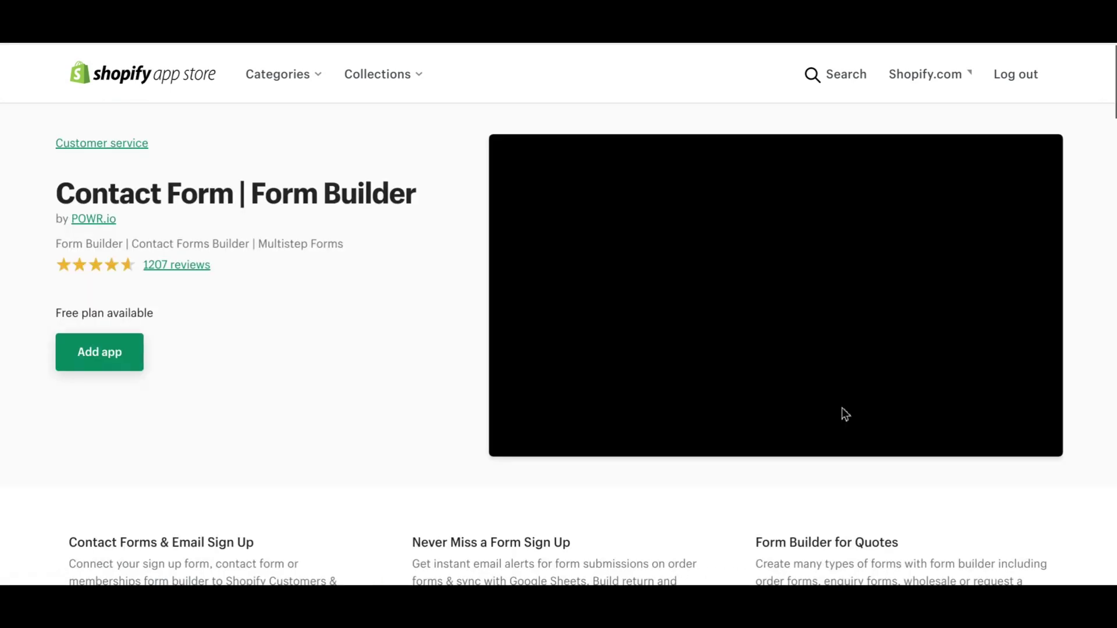
scroll(274, 370, down, 5)
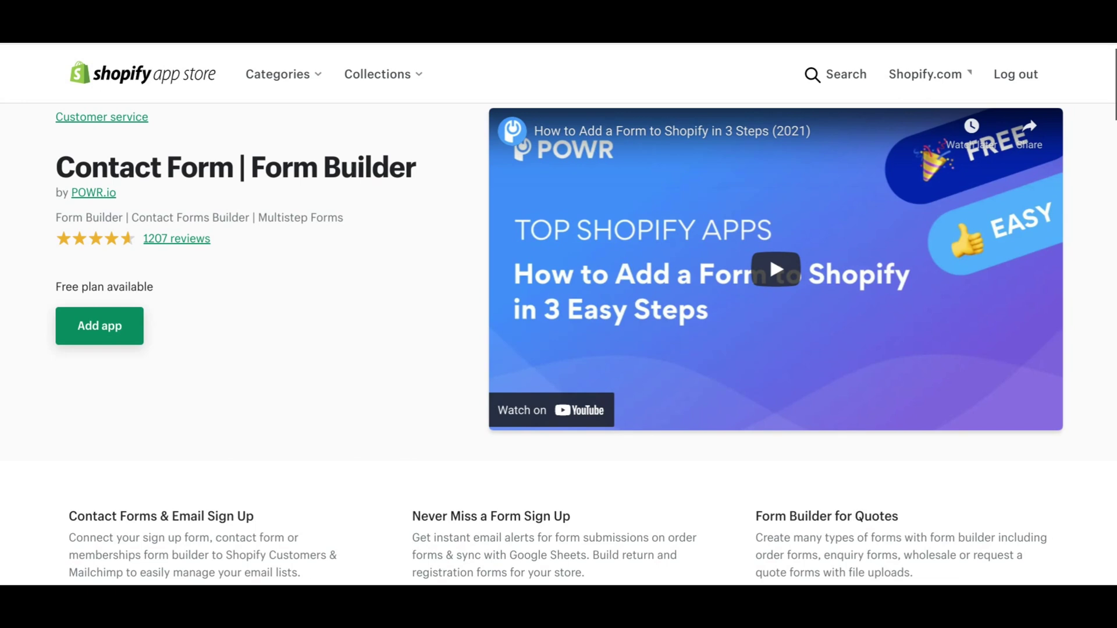
scroll(555, 343, down, 10)
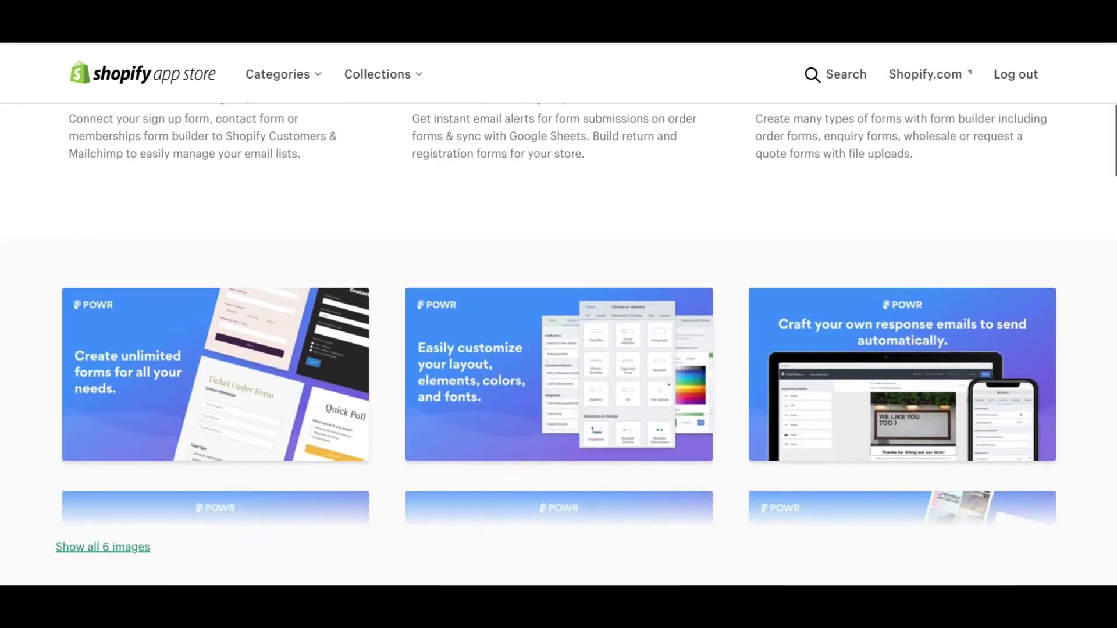
scroll(556, 343, down, 3)
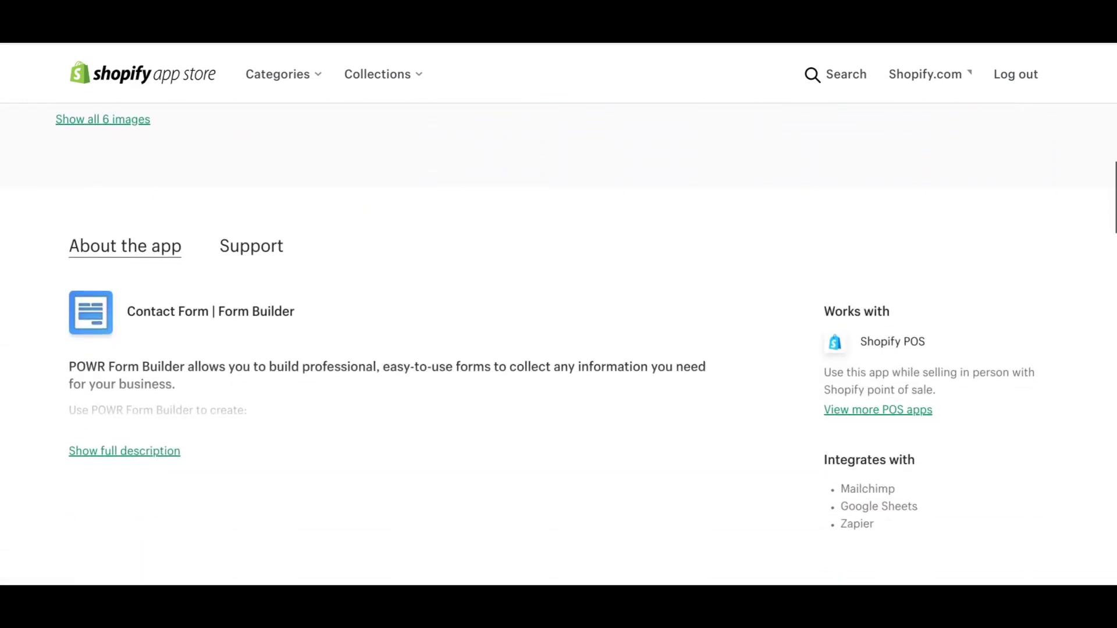
scroll(555, 343, up, 4)
scroll(555, 343, up, 14)
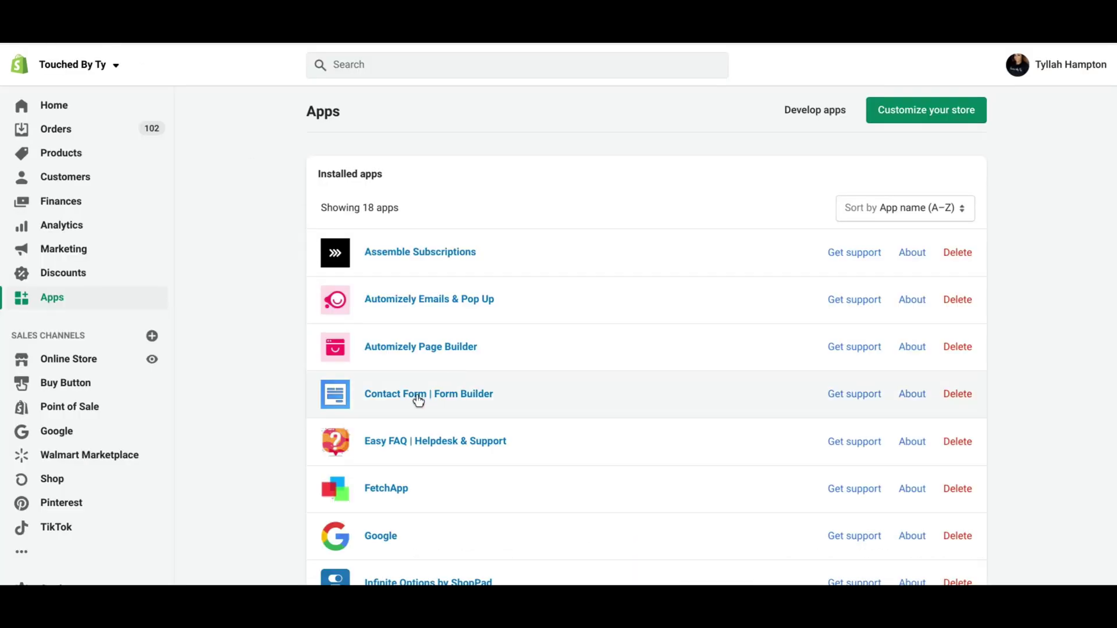
- Launch Contact Form | Form Builder from installed apps and scroll to the My Recent Apps list
click(416, 399)
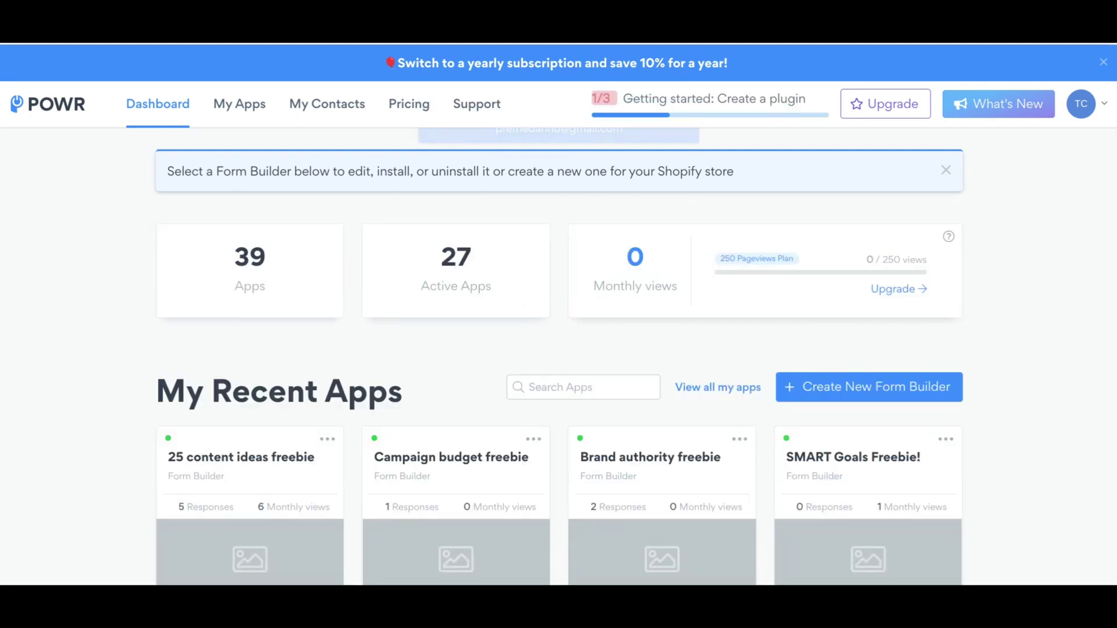
scroll(1006, 471, down, 2)
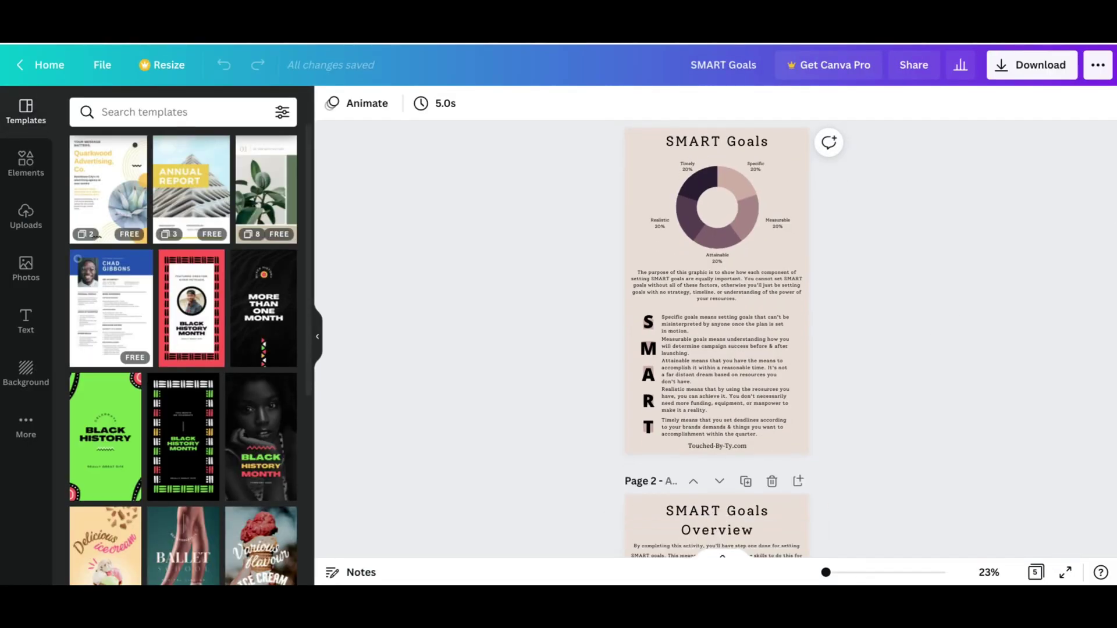
- Review the five-page SMART Goals design and set its download file type to PDF Print
scroll(717, 339, down, 6)
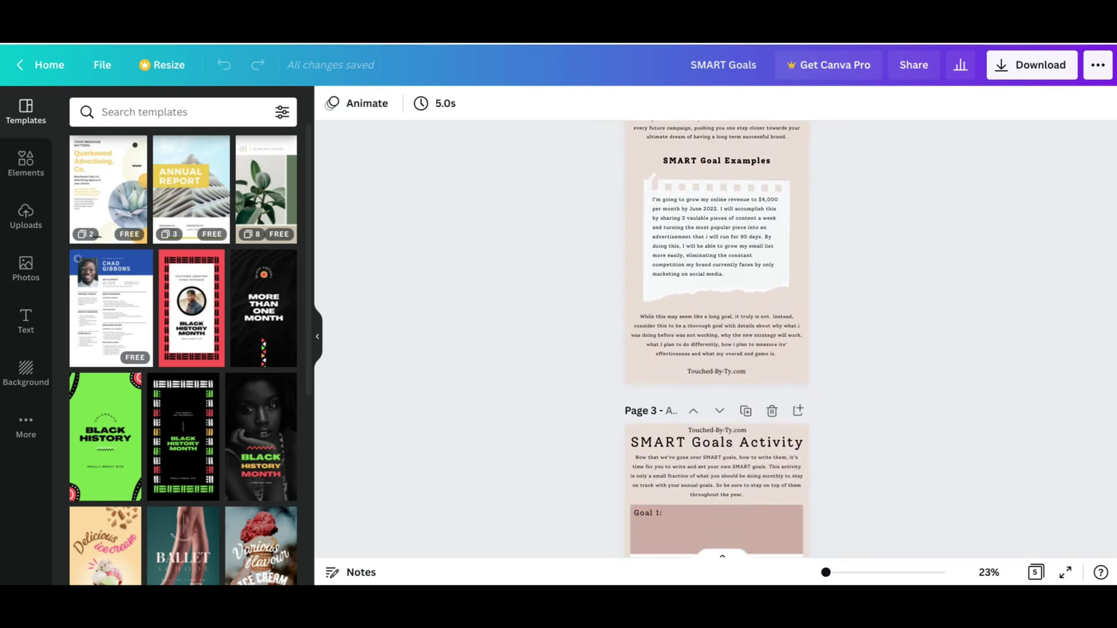
scroll(716, 339, down, 8)
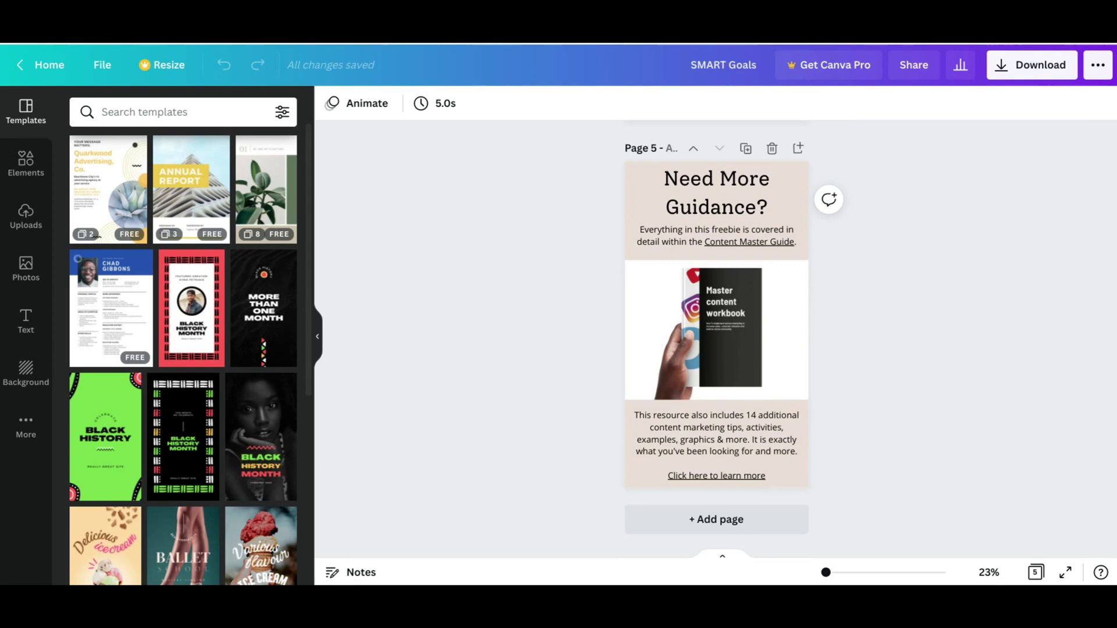
scroll(716, 339, up, 1)
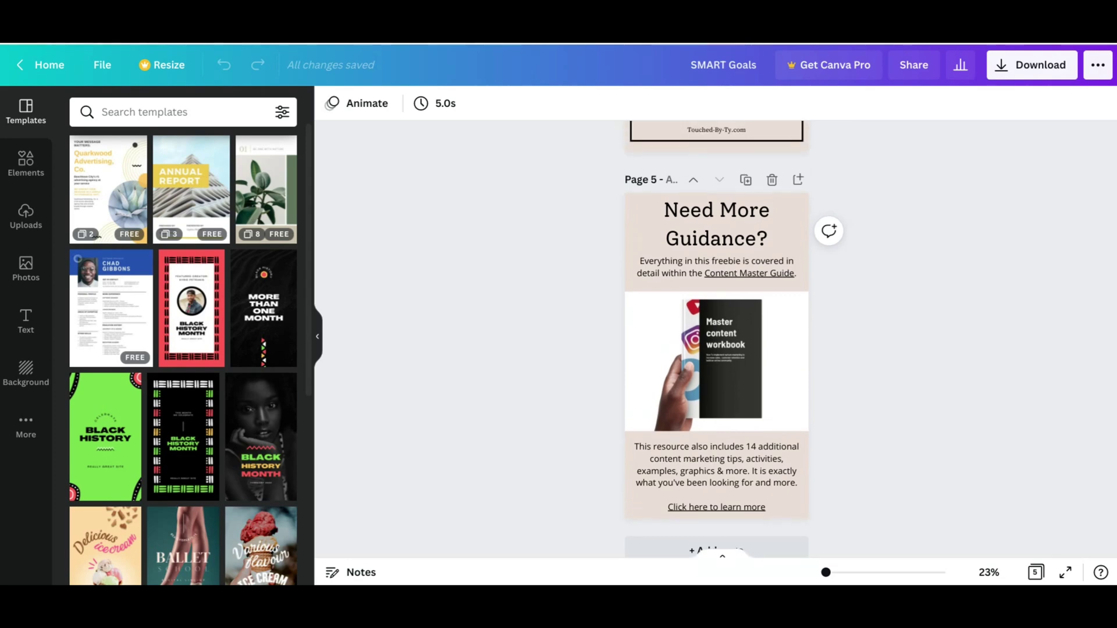
scroll(717, 339, down, 1)
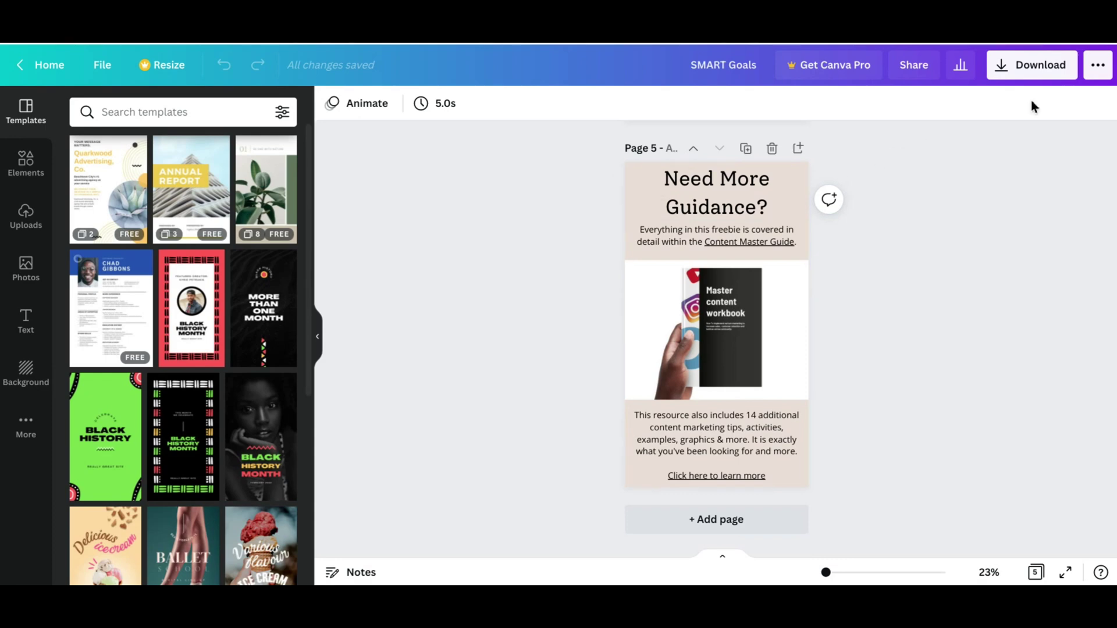
click(1054, 69)
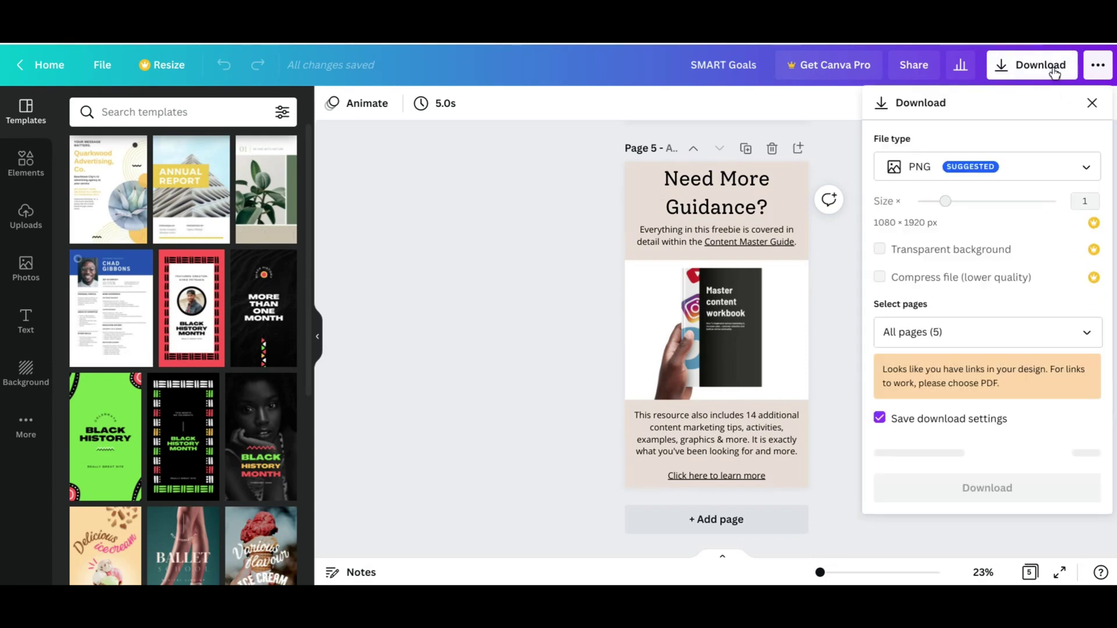
click(990, 182)
click(948, 301)
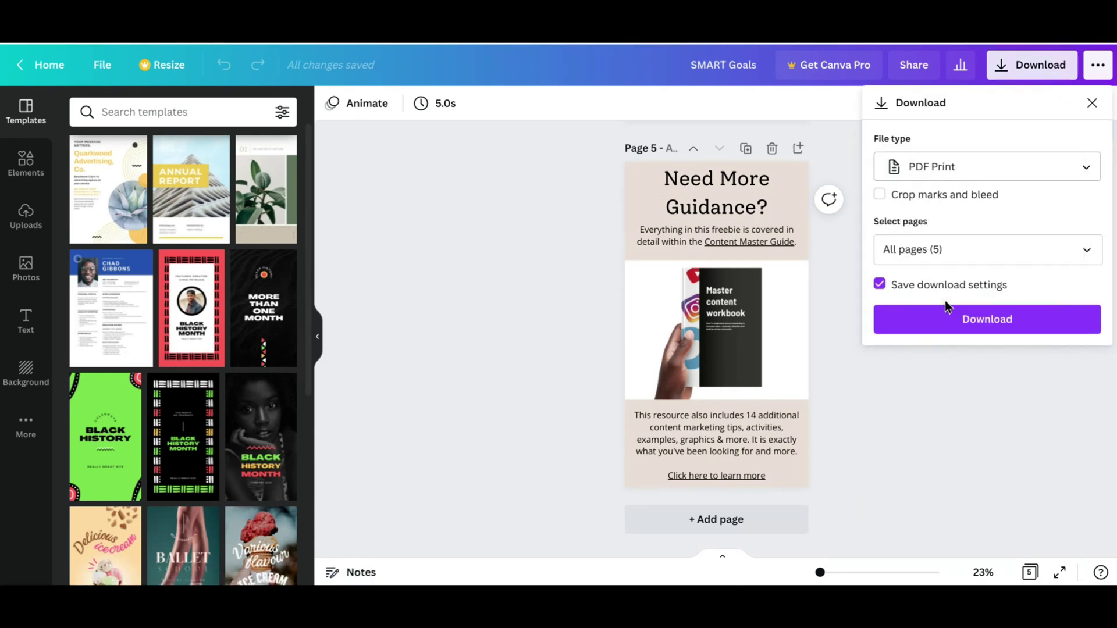
click(960, 356)
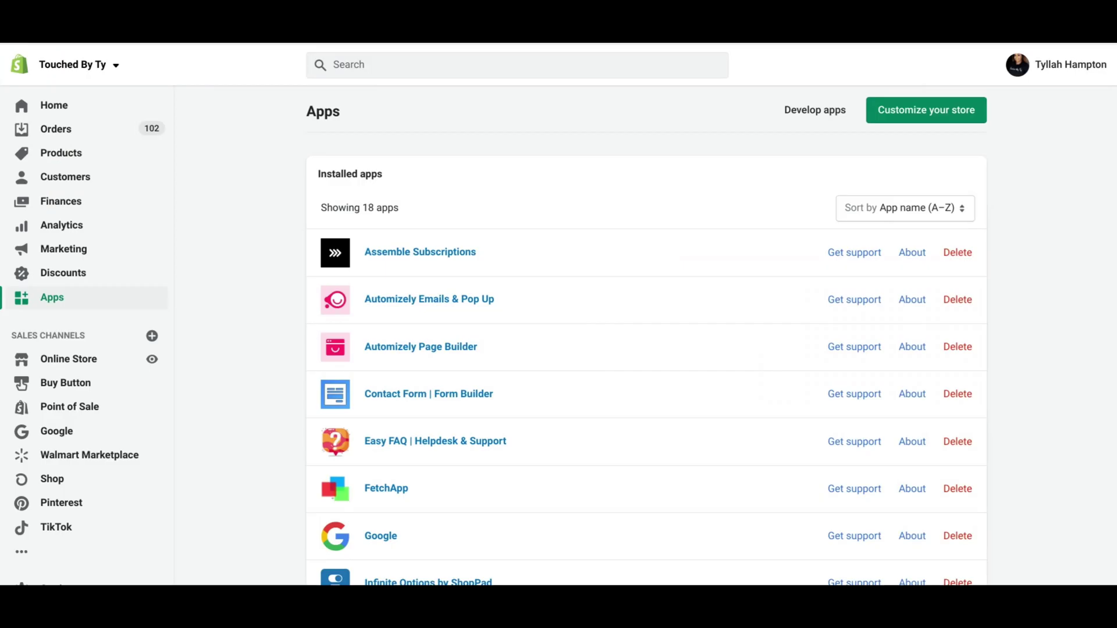
- Go to Settings > Files in Shopify admin, starting a file upload and then cancelling it
scroll(72, 563, down, 1)
click(71, 563)
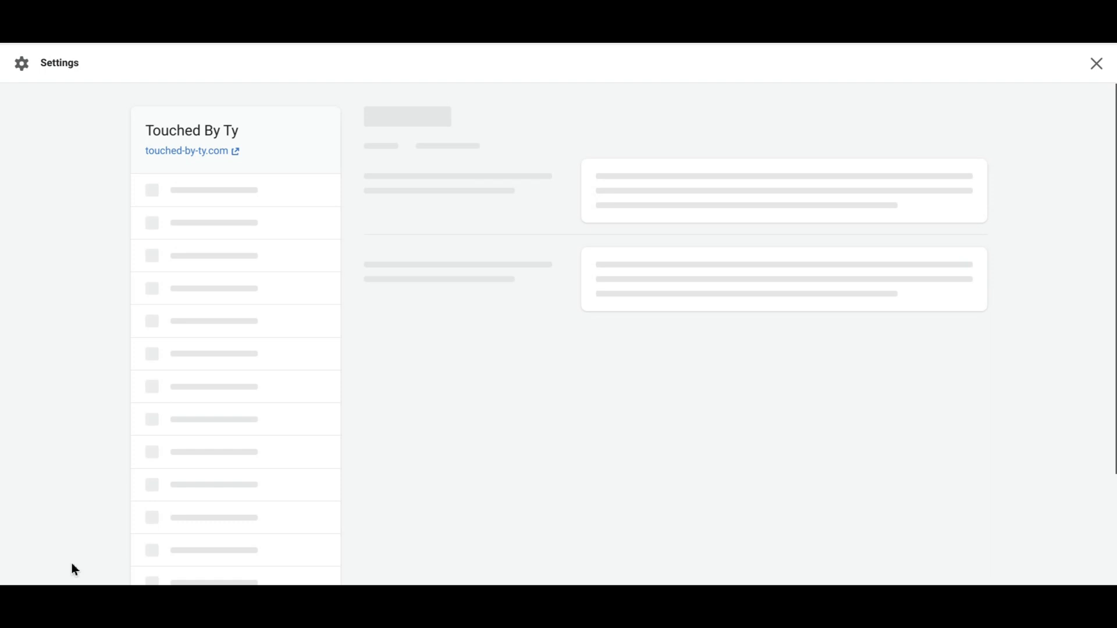
scroll(264, 444, down, 8)
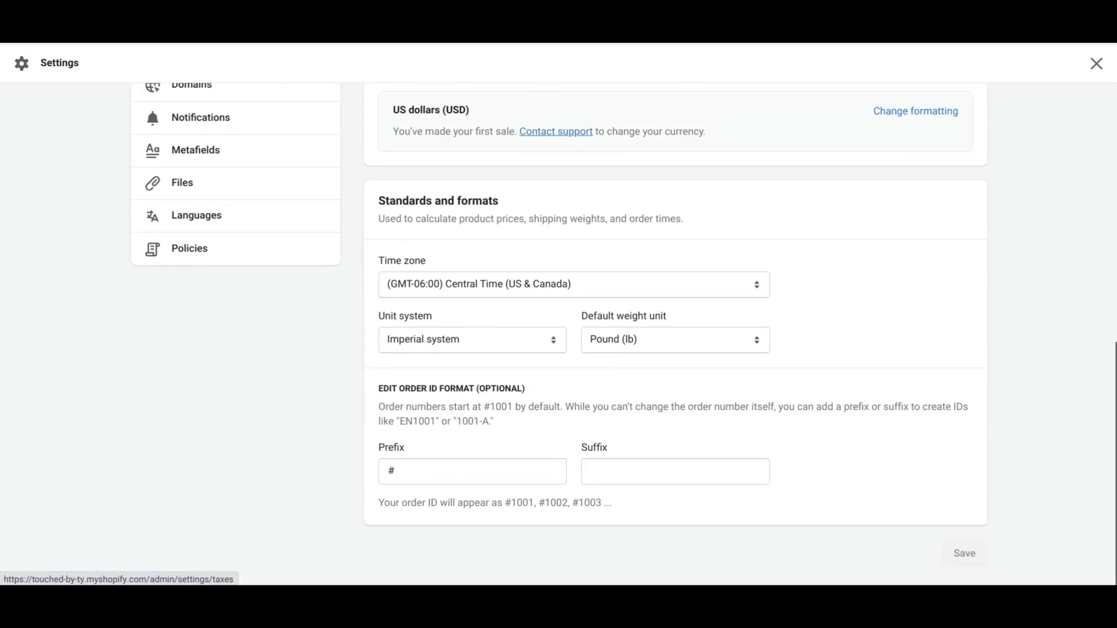
click(171, 186)
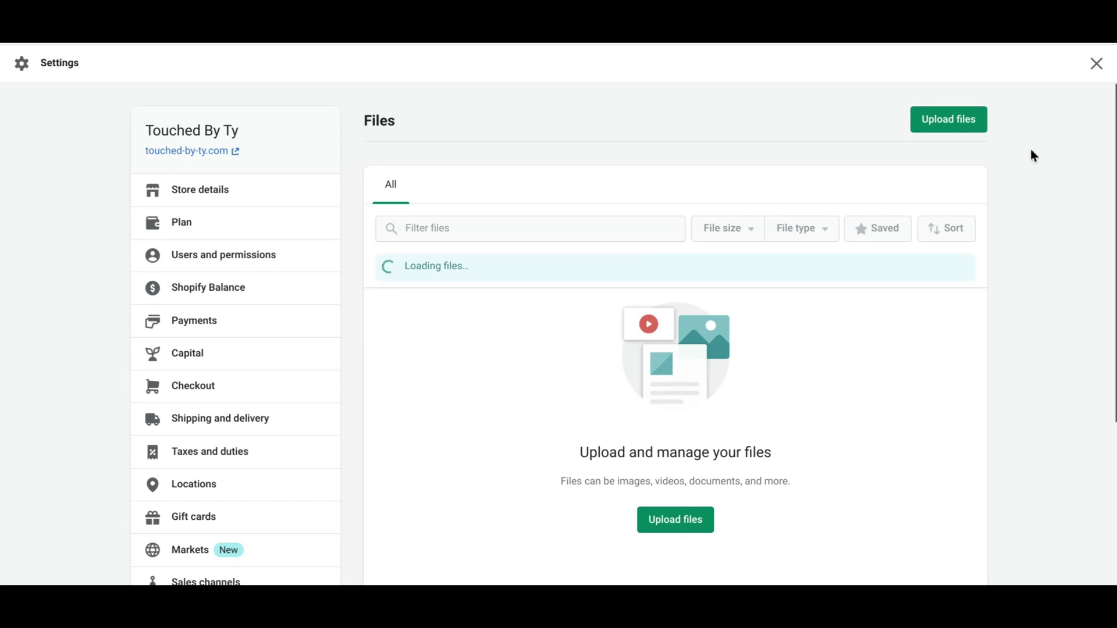
click(969, 132)
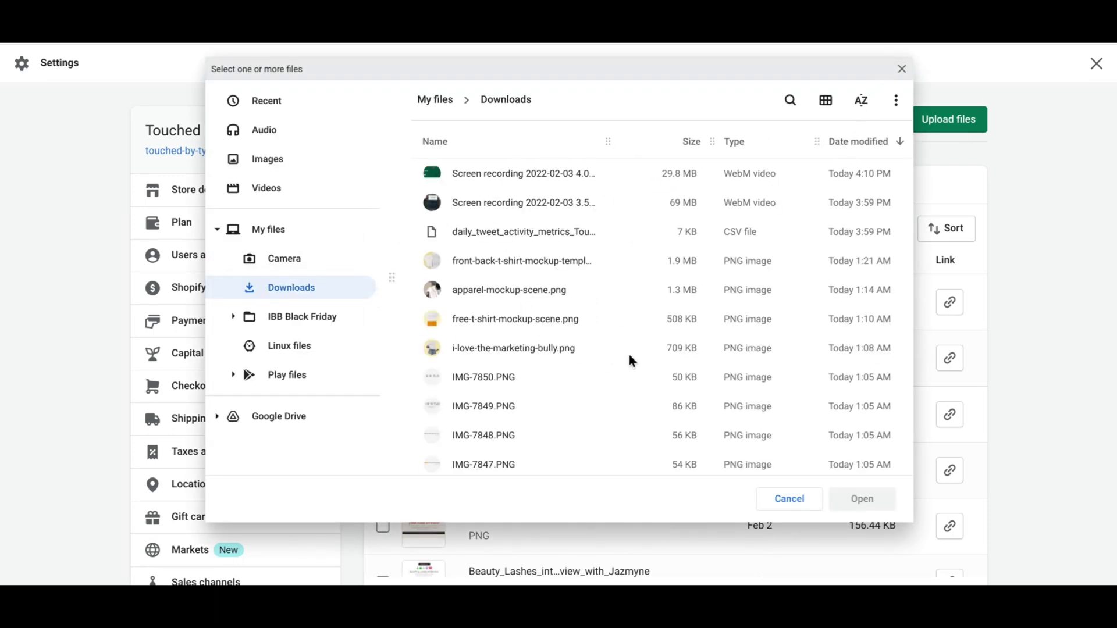
click(901, 69)
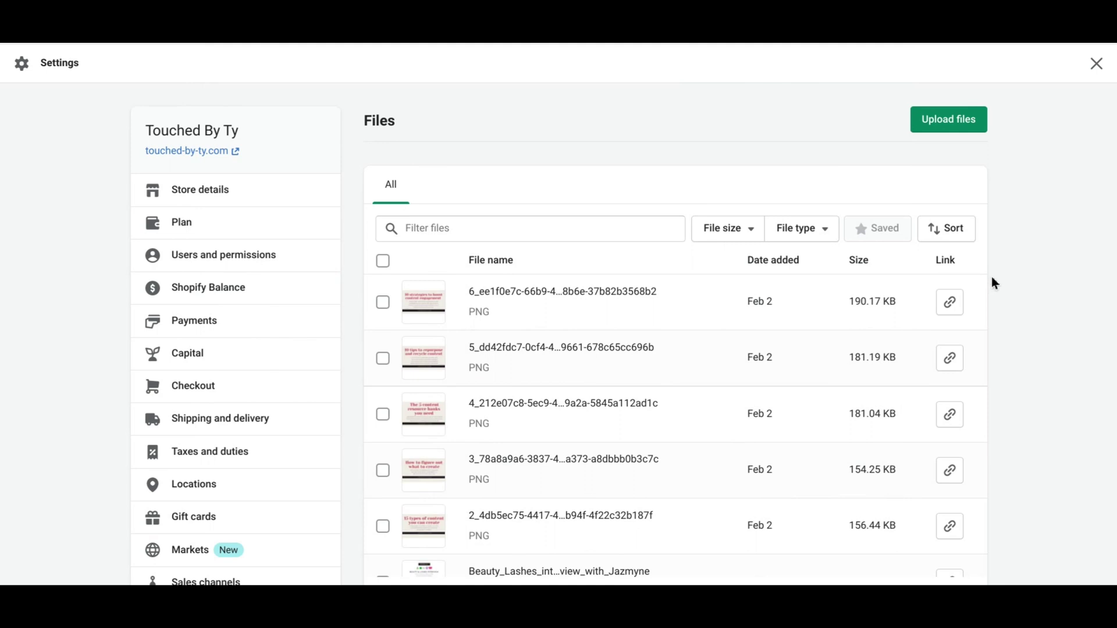
- Page through the uploaded files to bring the SMART_Goals_1 PDF row into view
scroll(994, 282, down, 3)
scroll(674, 334, down, 8)
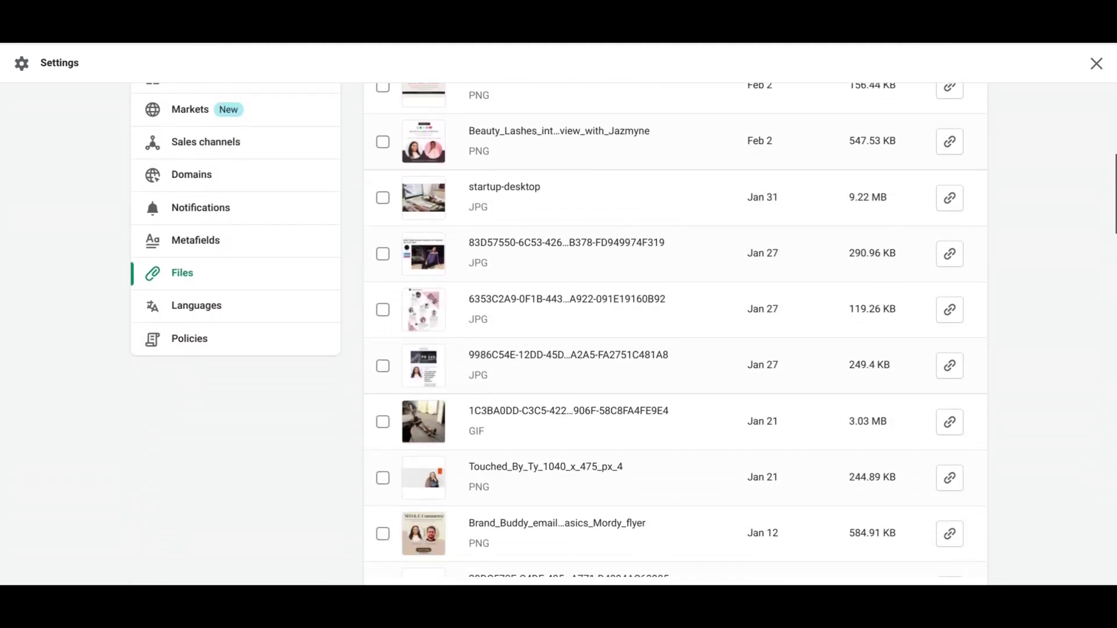
scroll(675, 334, down, 7)
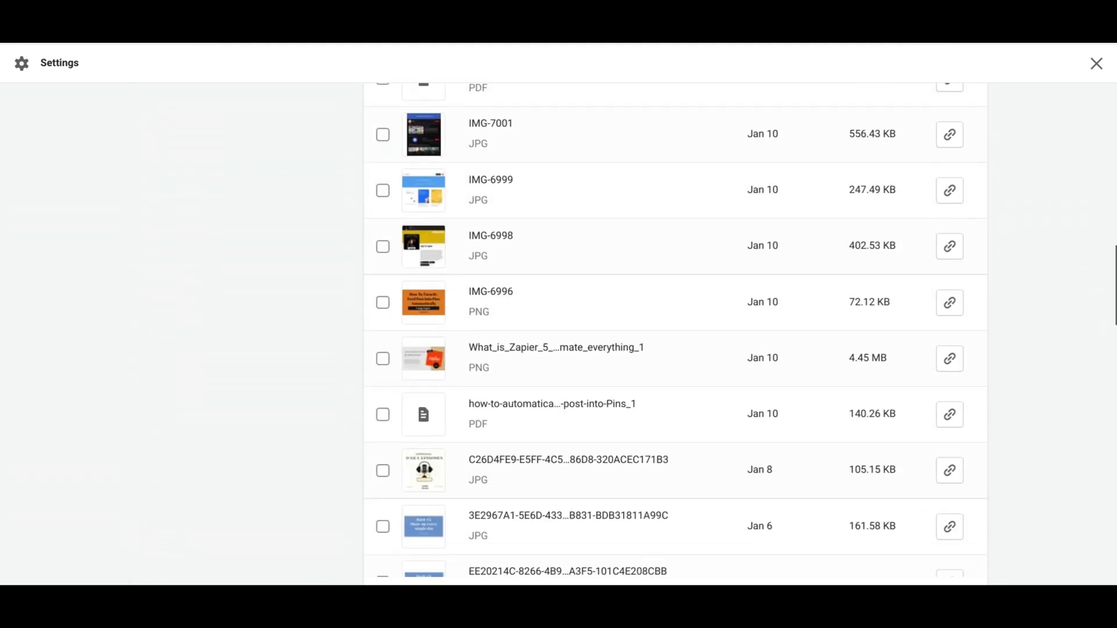
scroll(675, 335, down, 10)
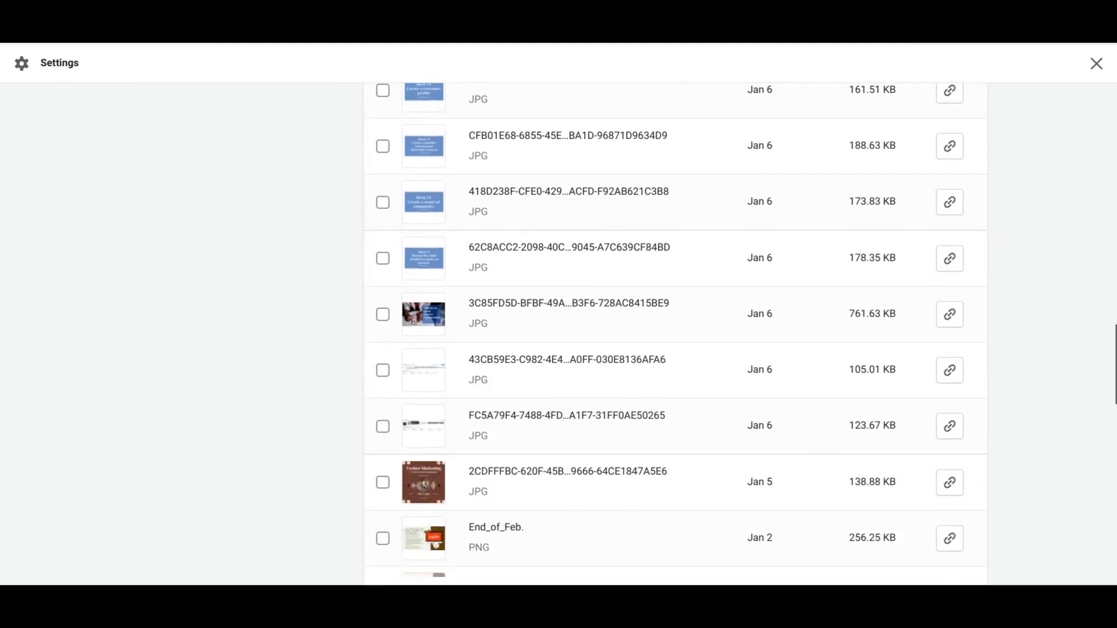
scroll(675, 334, down, 6)
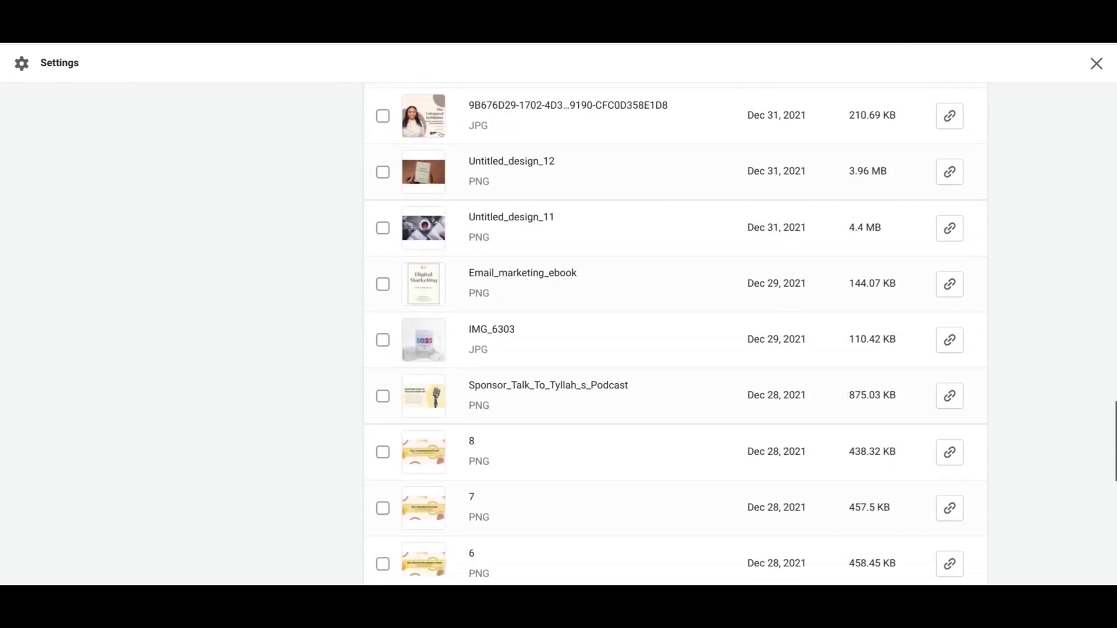
scroll(674, 335, down, 9)
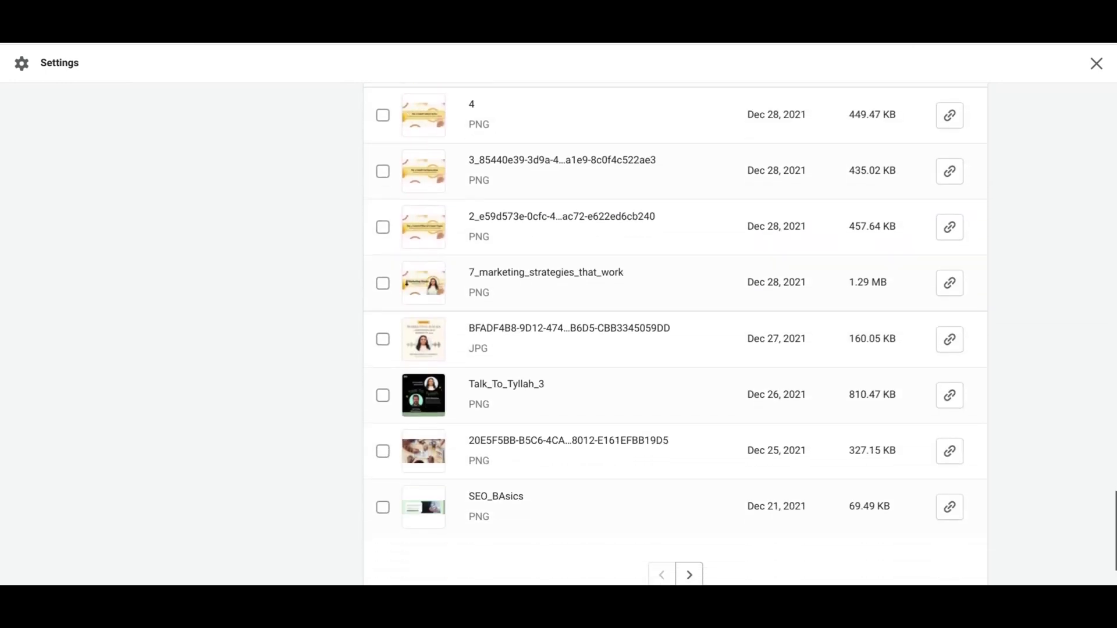
scroll(675, 335, down, 1)
click(689, 480)
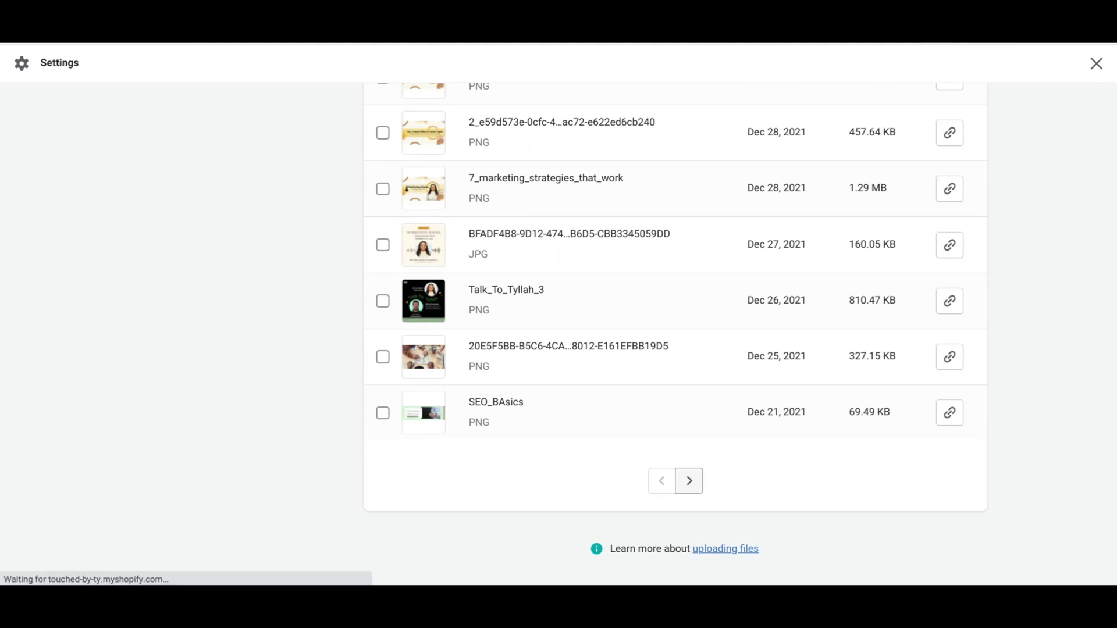
scroll(675, 334, up, 7)
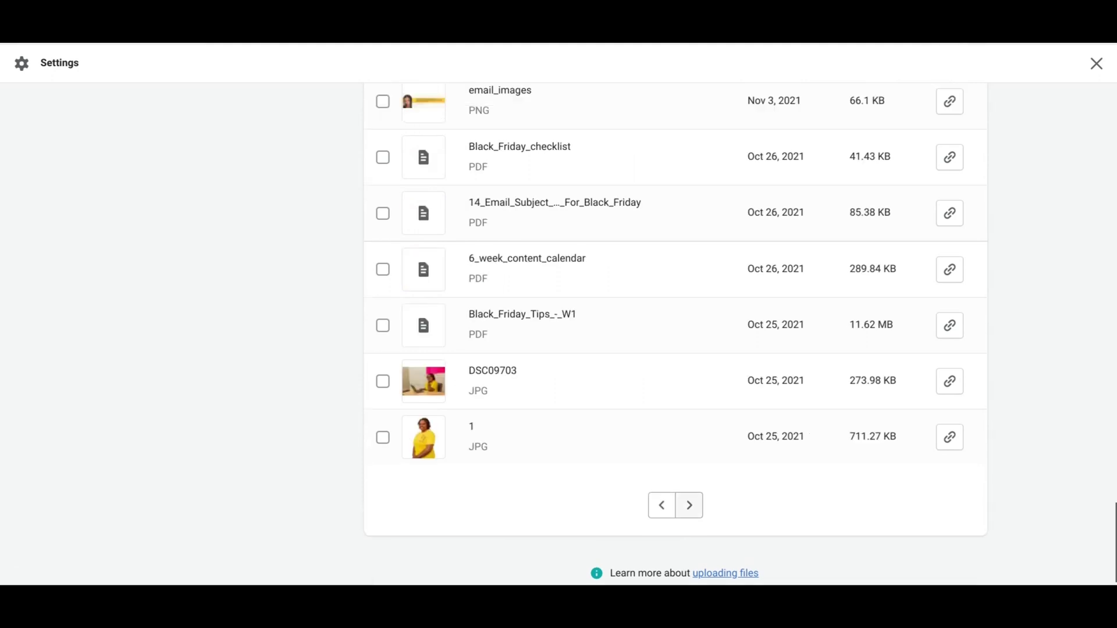
scroll(675, 334, up, 8)
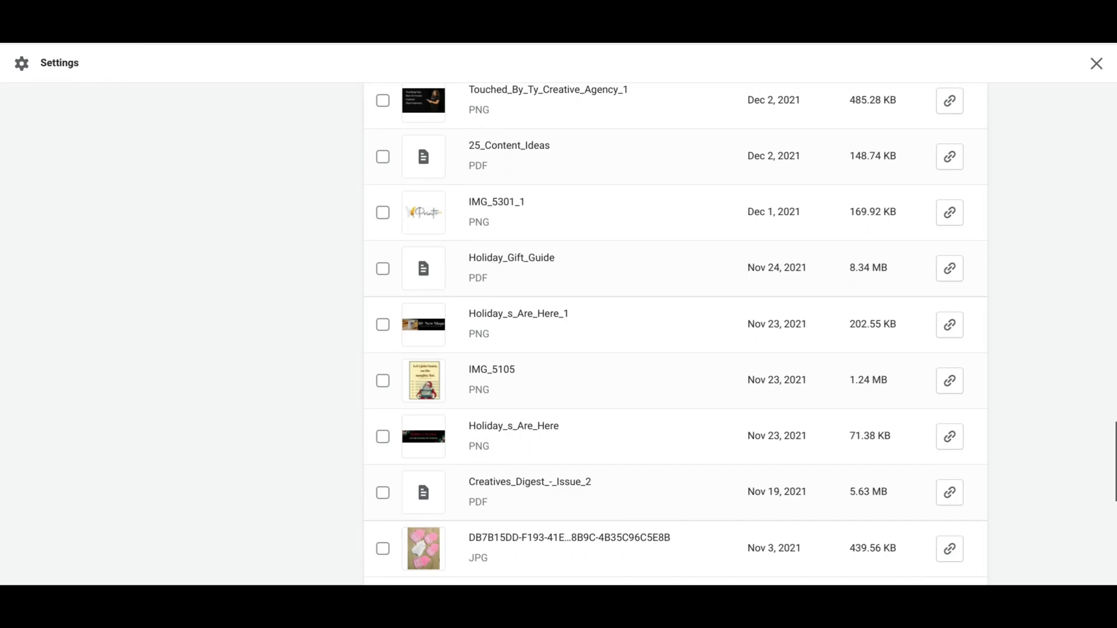
- Scroll through the five pages of the SMART_Goals_1 PDF in Chrome's PDF viewer
scroll(675, 335, up, 1)
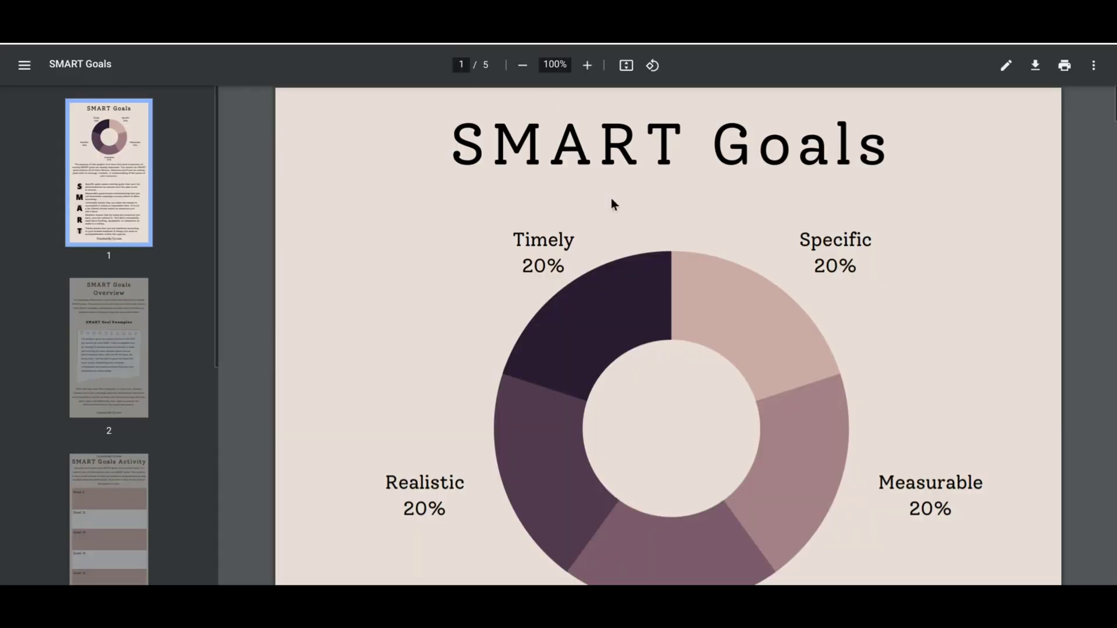
scroll(611, 205, down, 15)
scroll(669, 335, down, 10)
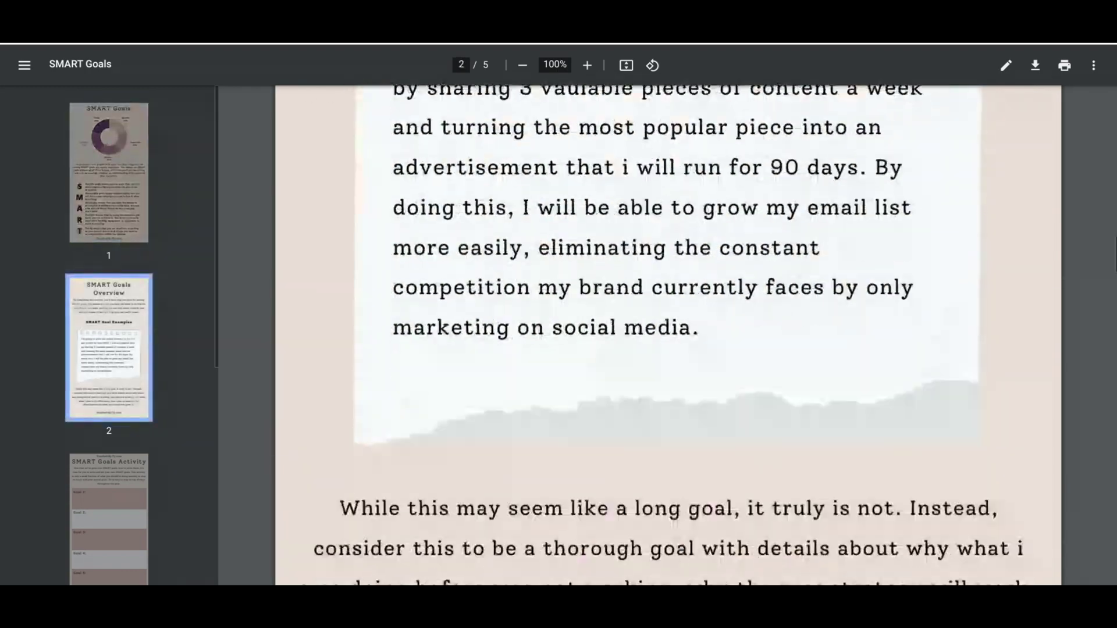
scroll(669, 334, up, 8)
scroll(611, 204, up, 10)
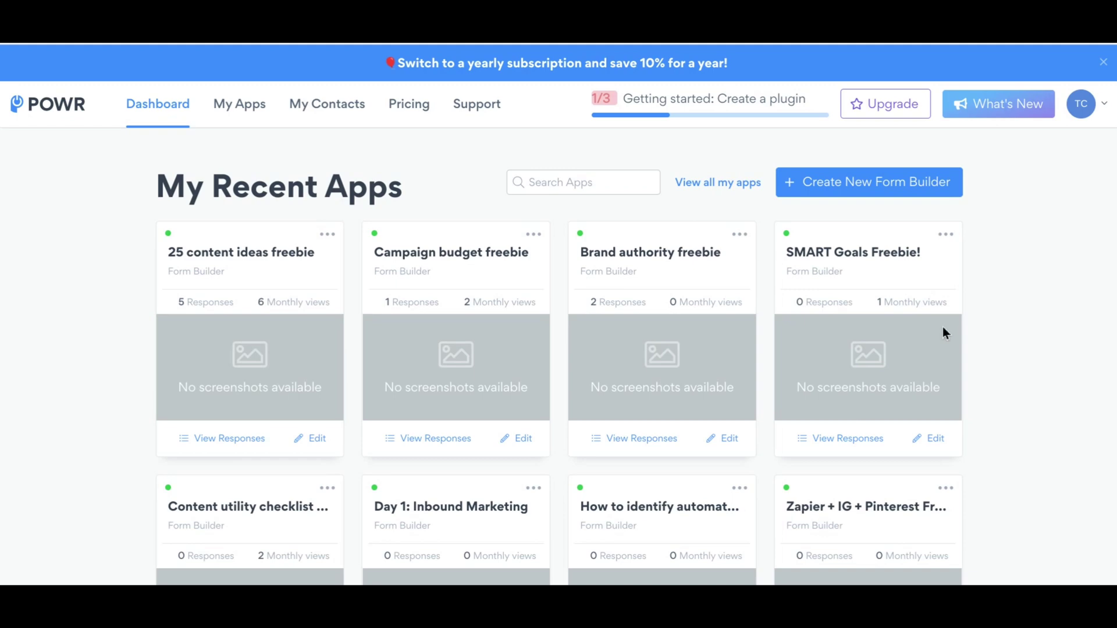
- Edit the SMART Goals Freebie! form, glance at the Template tab, and return to the Form tab
click(928, 441)
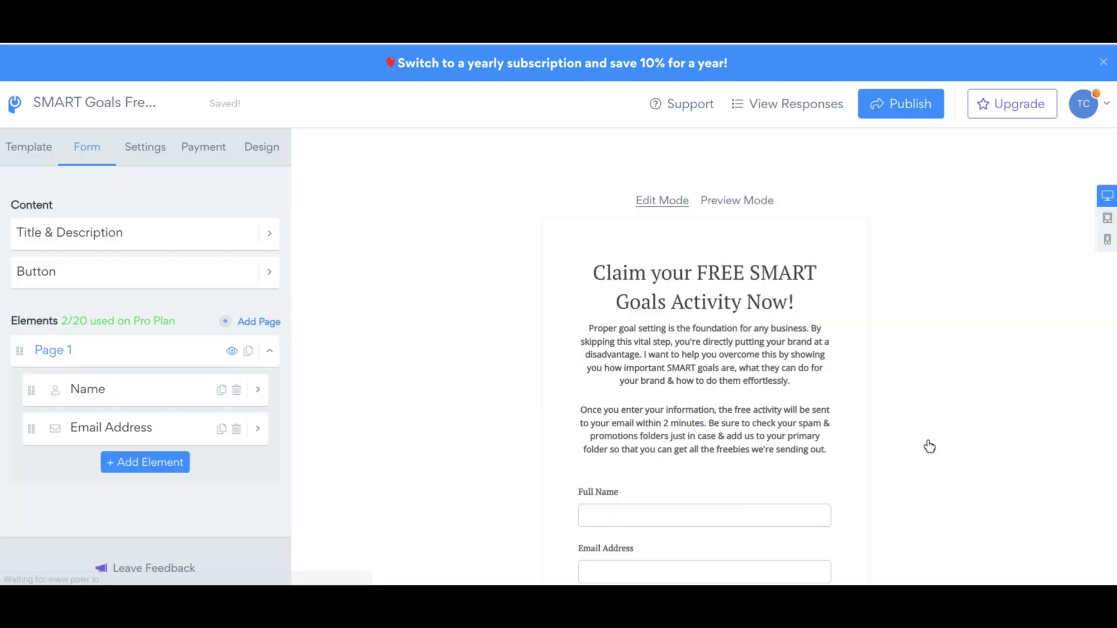
click(118, 104)
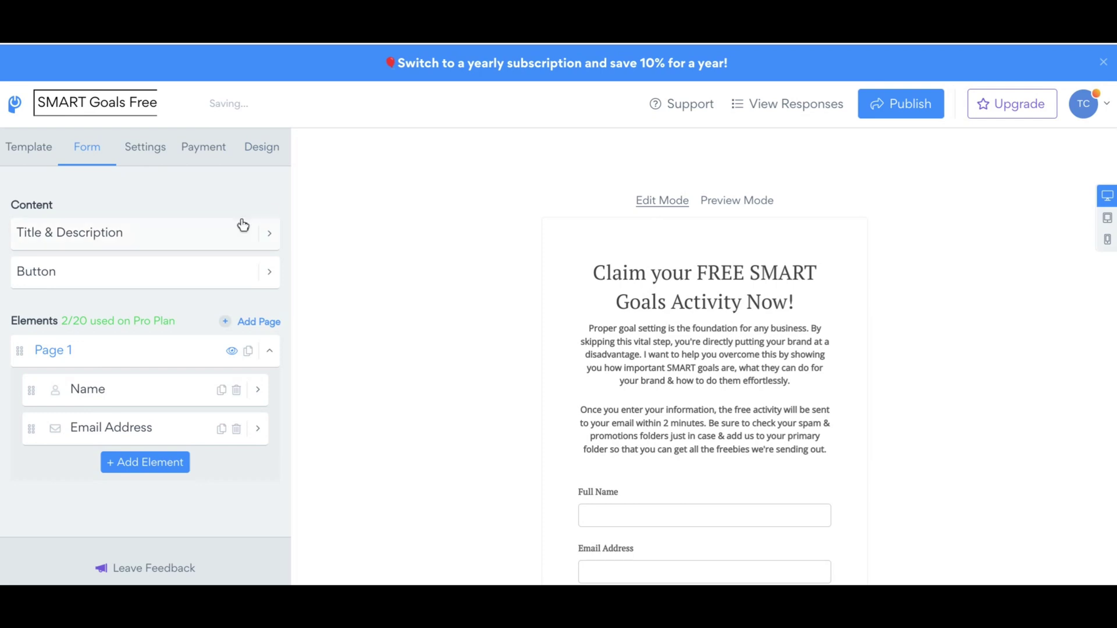
scroll(362, 259, down, 3)
scroll(362, 259, up, 2)
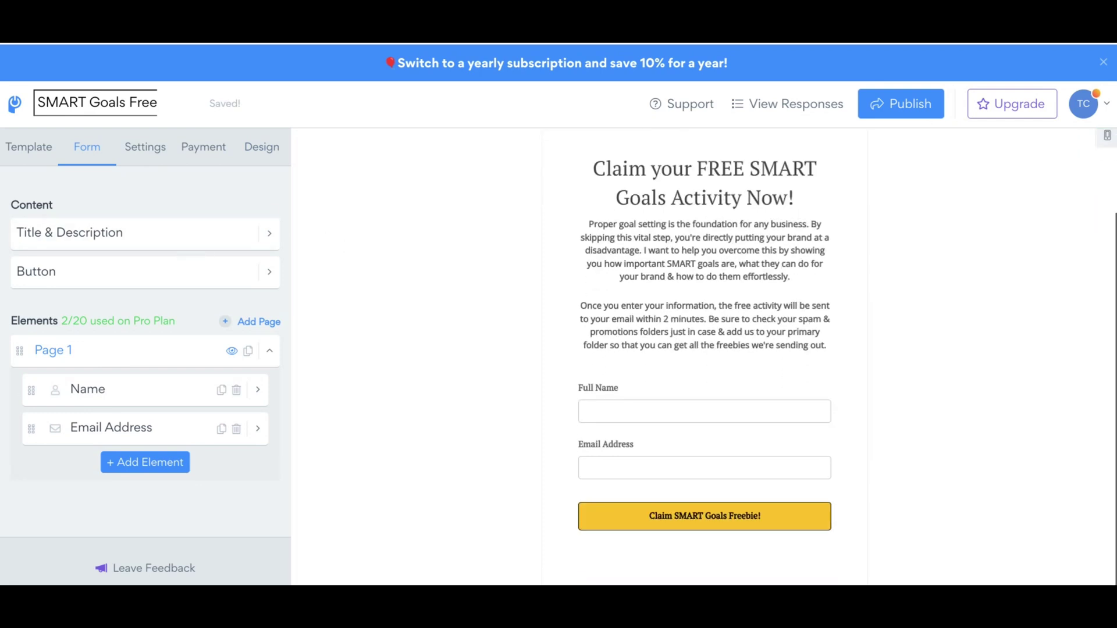
click(23, 146)
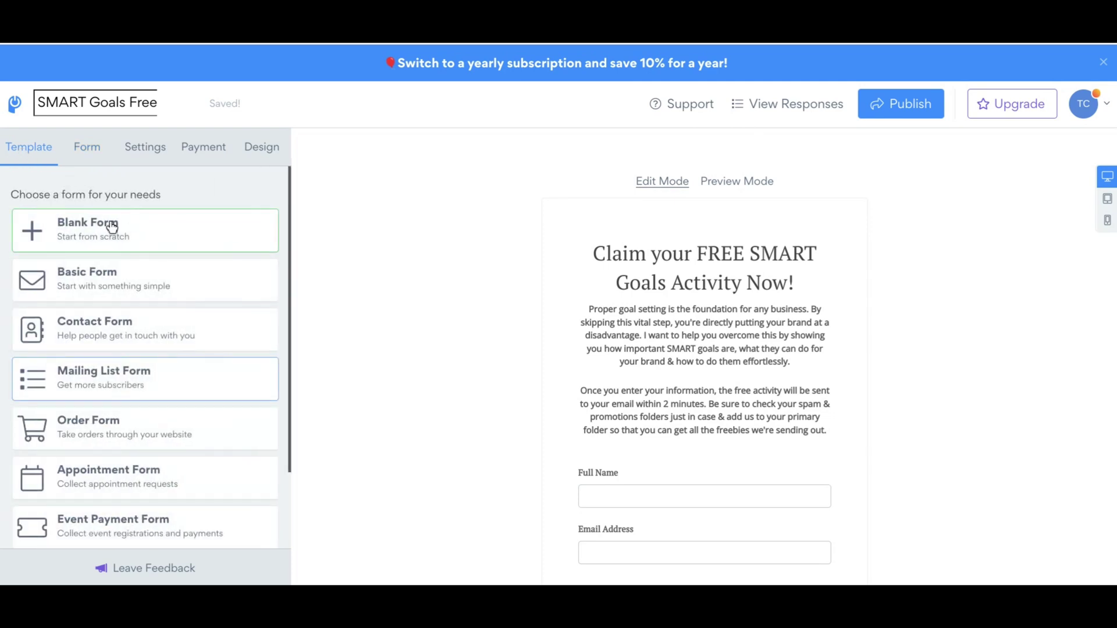
click(102, 156)
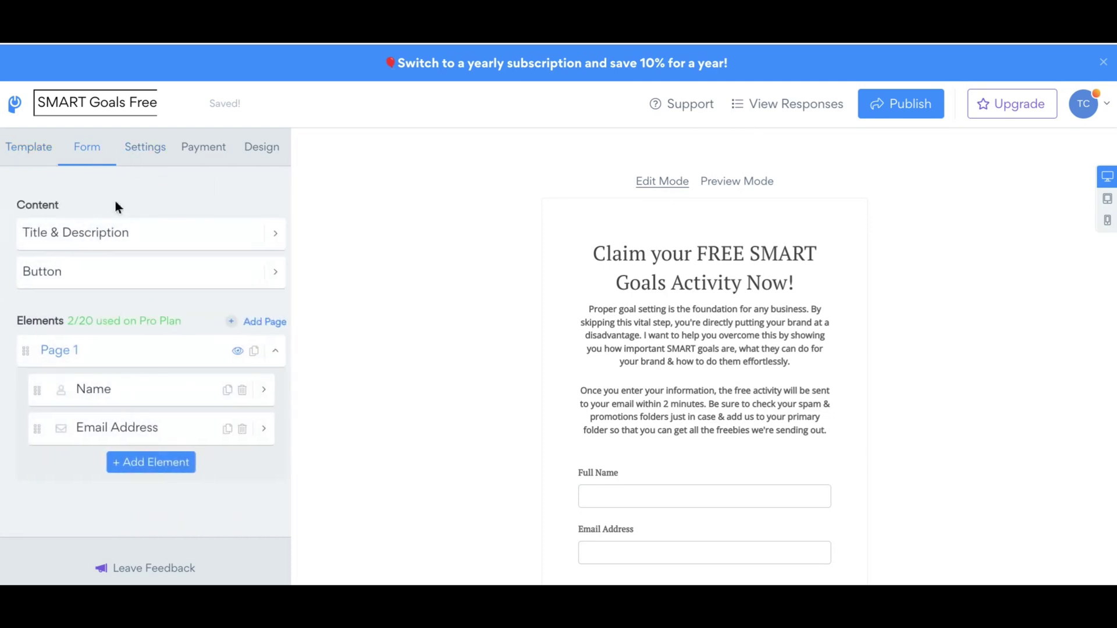
- Review the form's Title & Description and submit Button settings
click(69, 239)
click(136, 220)
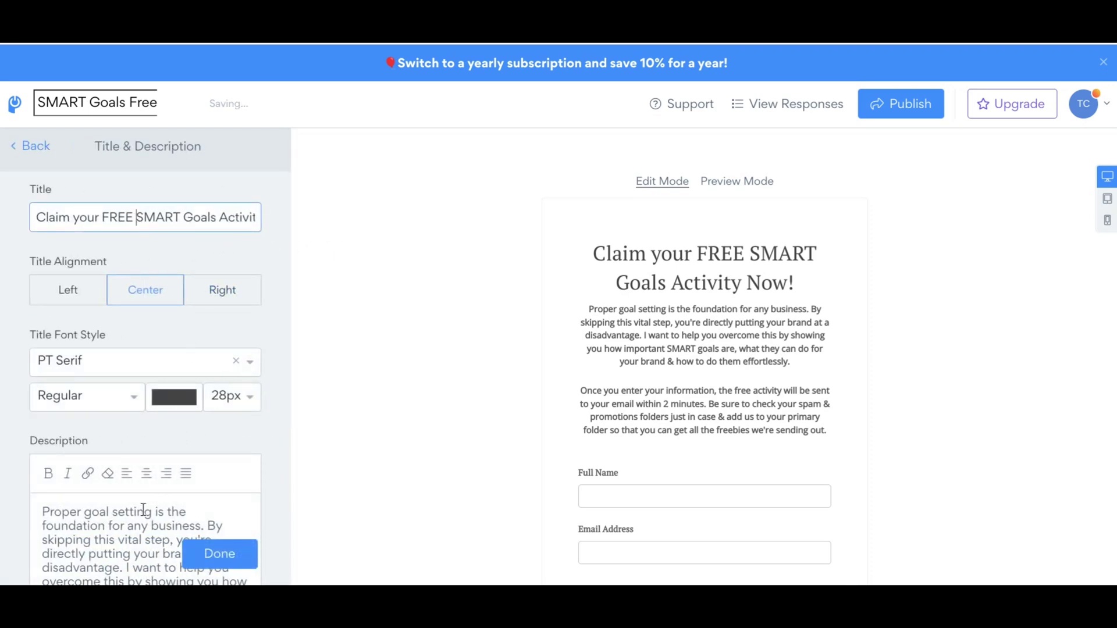
click(131, 536)
scroll(130, 536, down, 5)
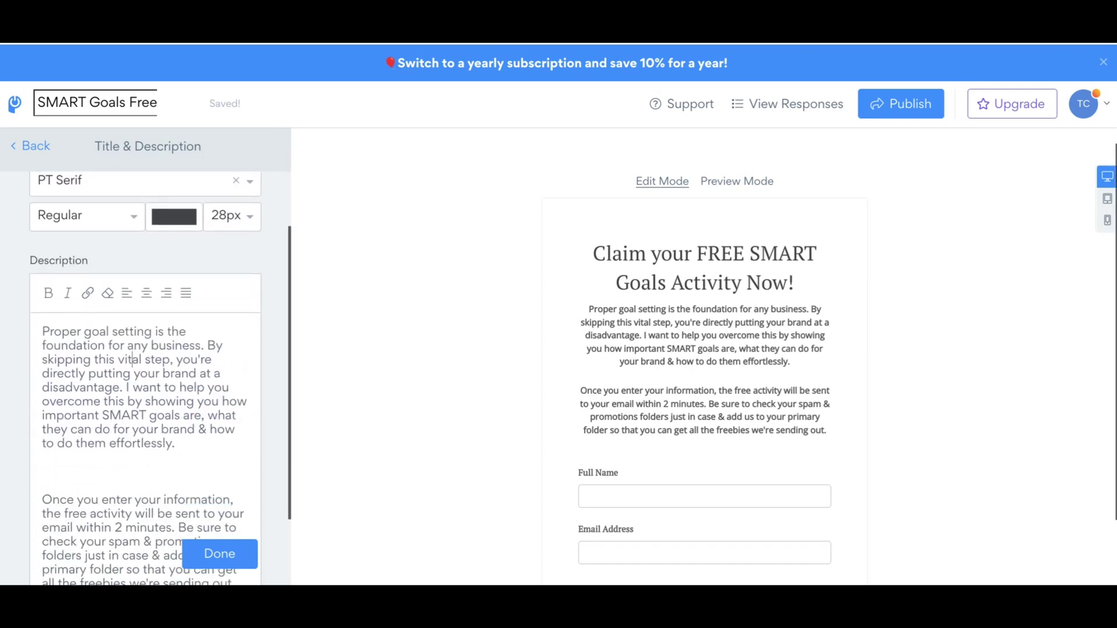
click(9, 148)
click(84, 278)
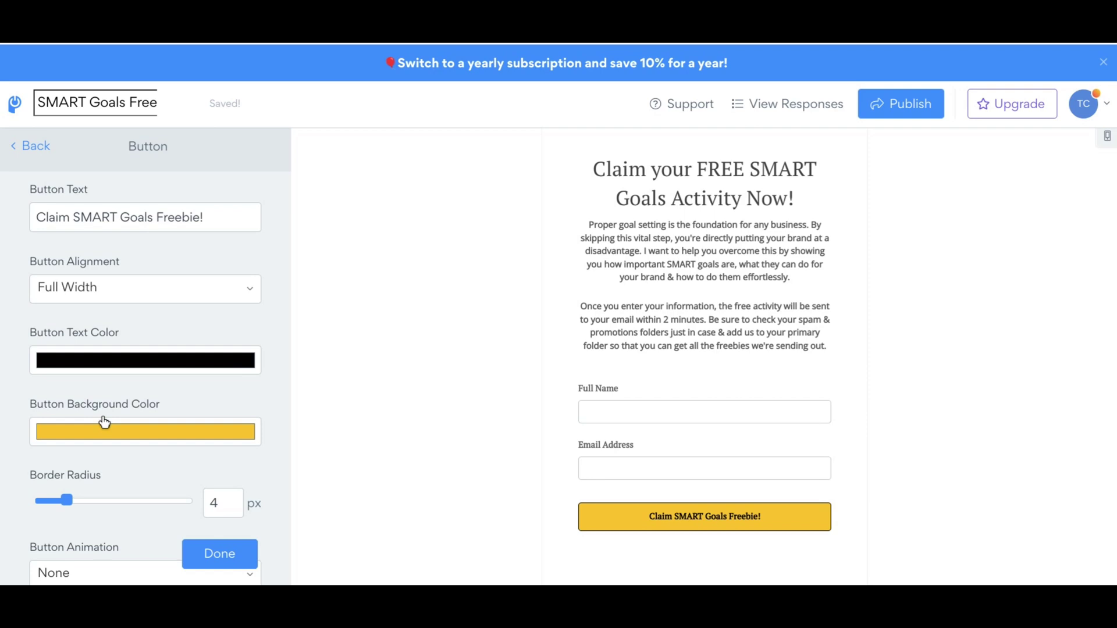
click(37, 149)
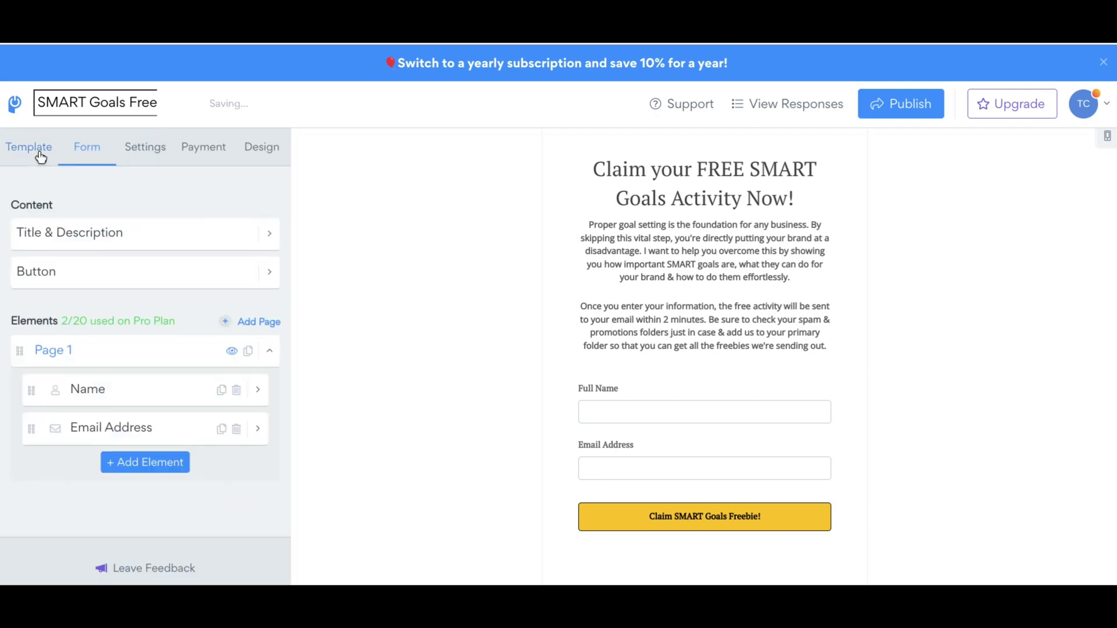
- Make the Full Name and Email Address fields required
click(124, 390)
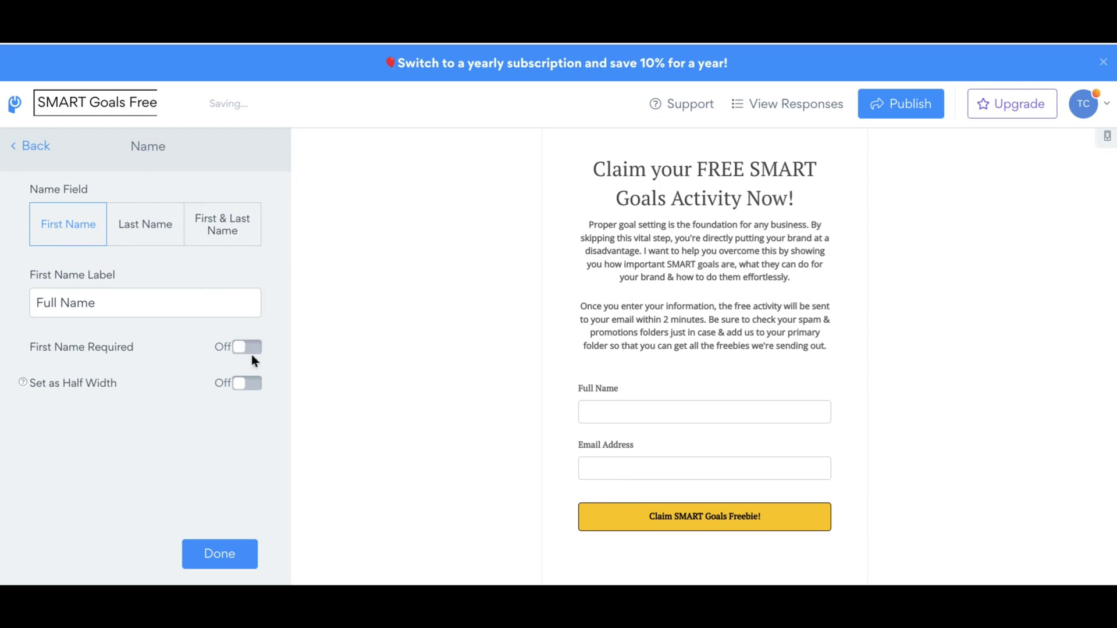
click(248, 350)
click(201, 550)
click(166, 420)
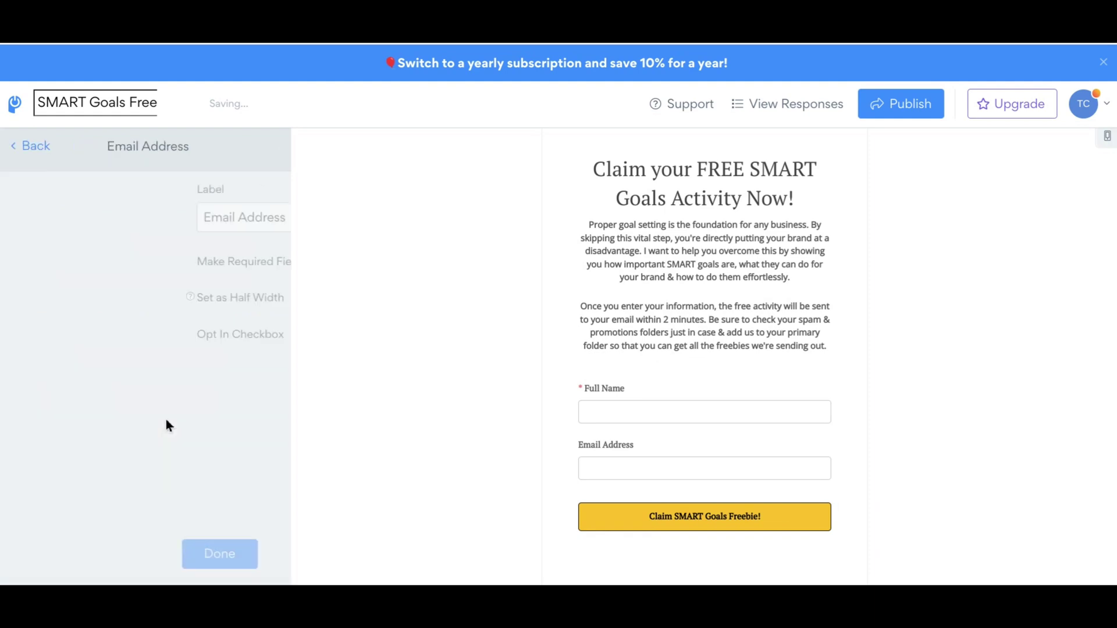
click(235, 263)
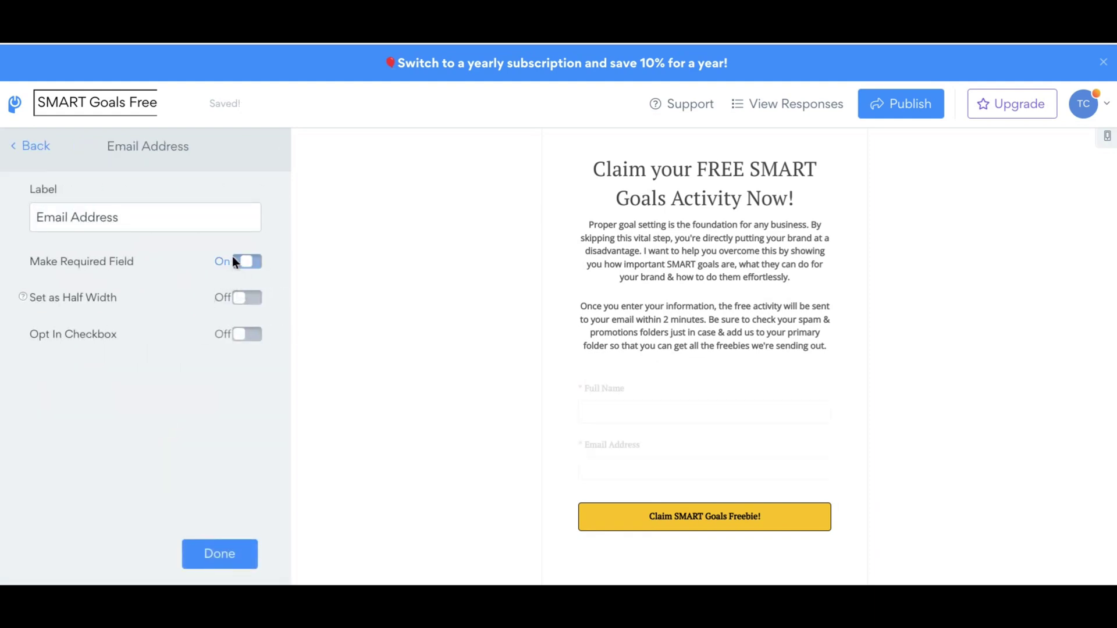
click(220, 556)
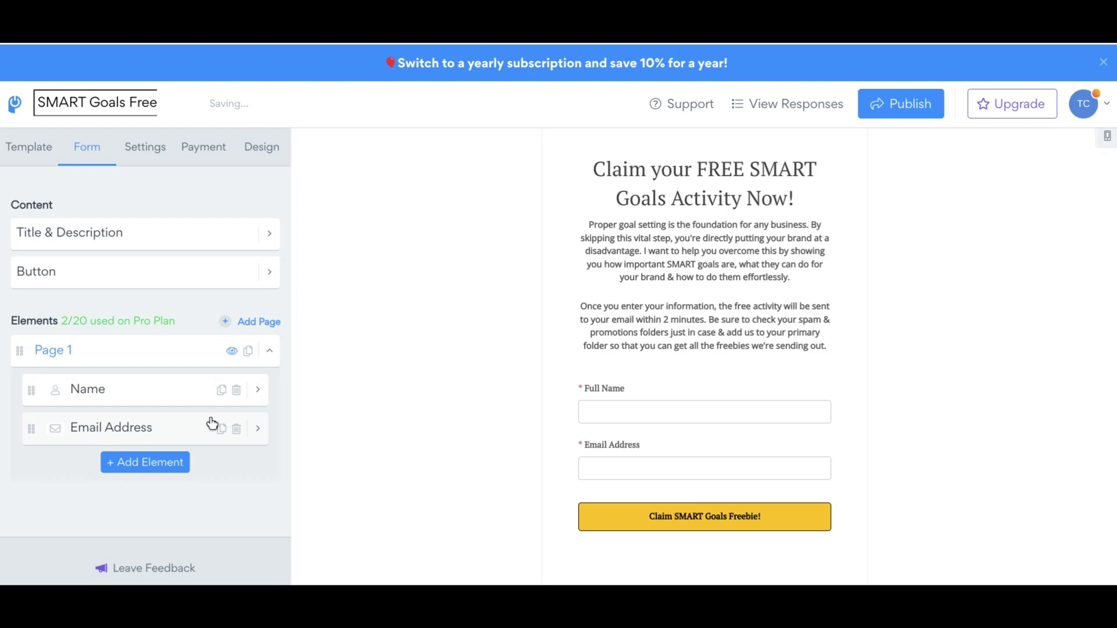
- Check the Email to Form Admin notification, then open the Autoresponder sending 'SMART Goals Freebie inside!'
click(151, 154)
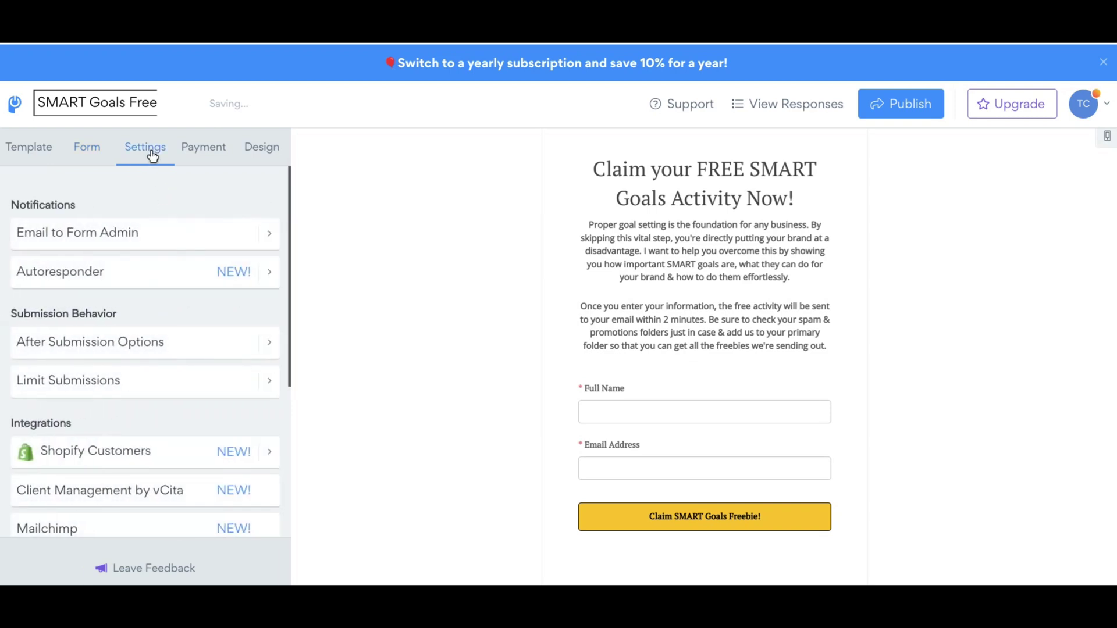
click(143, 247)
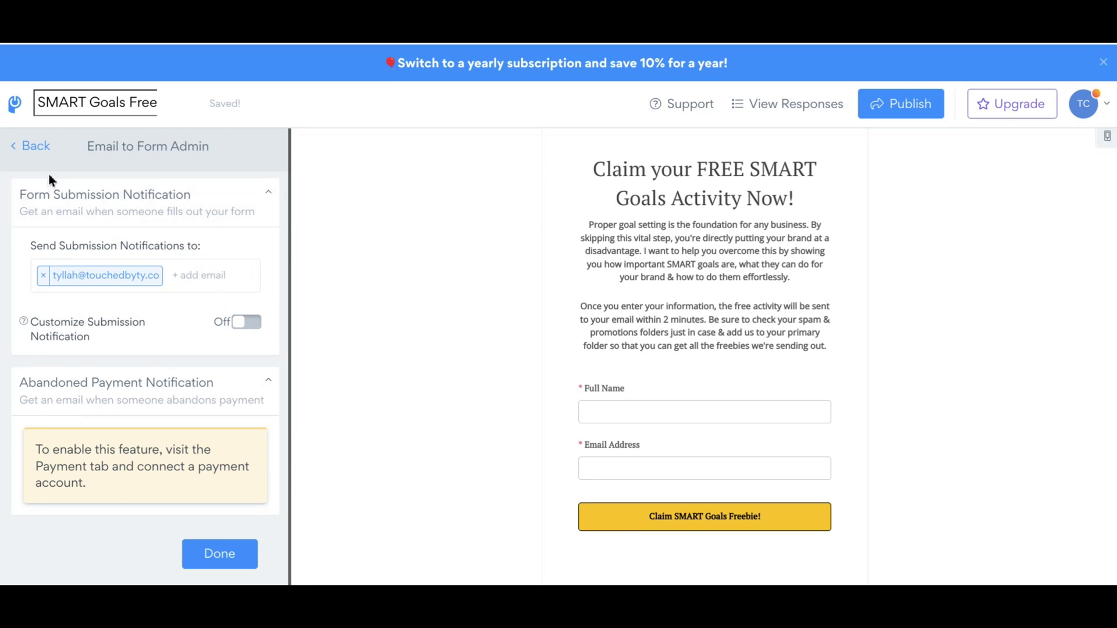
click(37, 155)
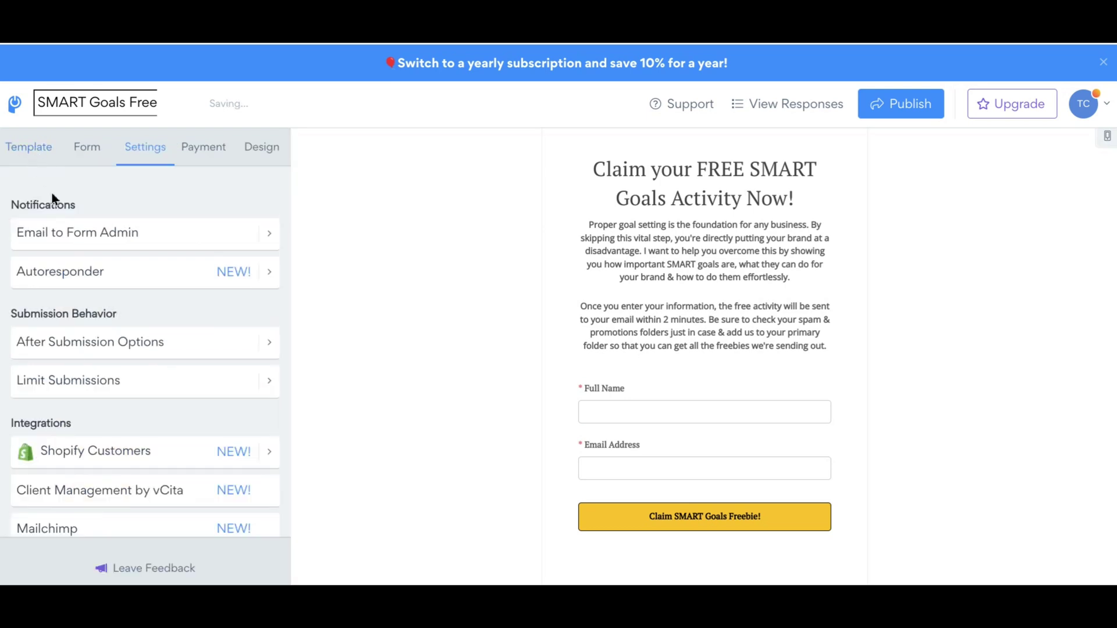
click(85, 288)
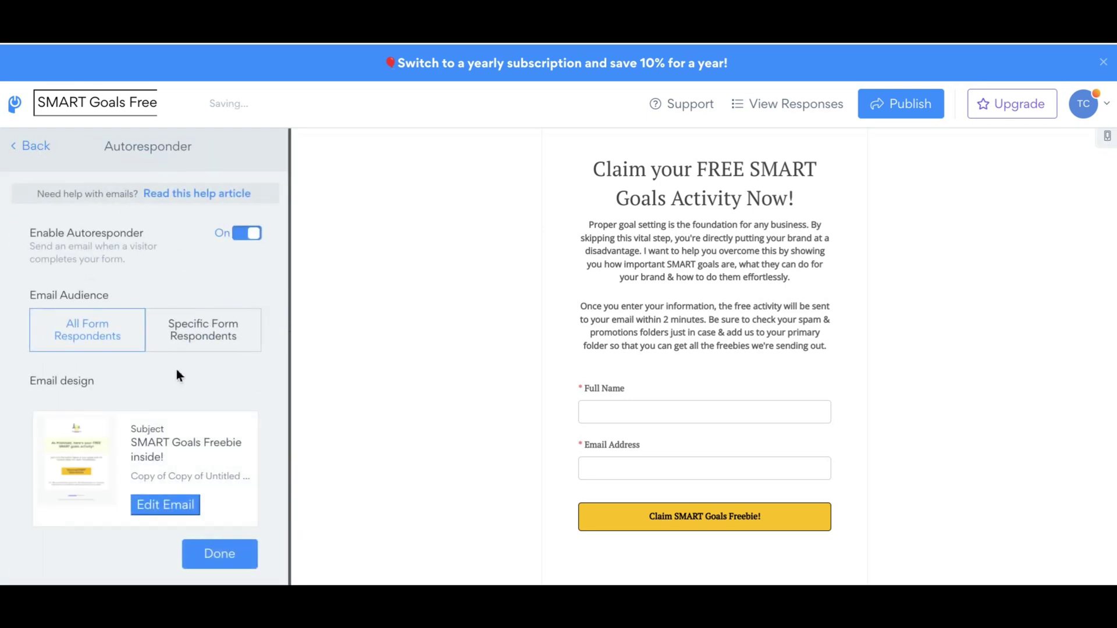
- Open the autoresponder email and check its sender and subject details
click(179, 506)
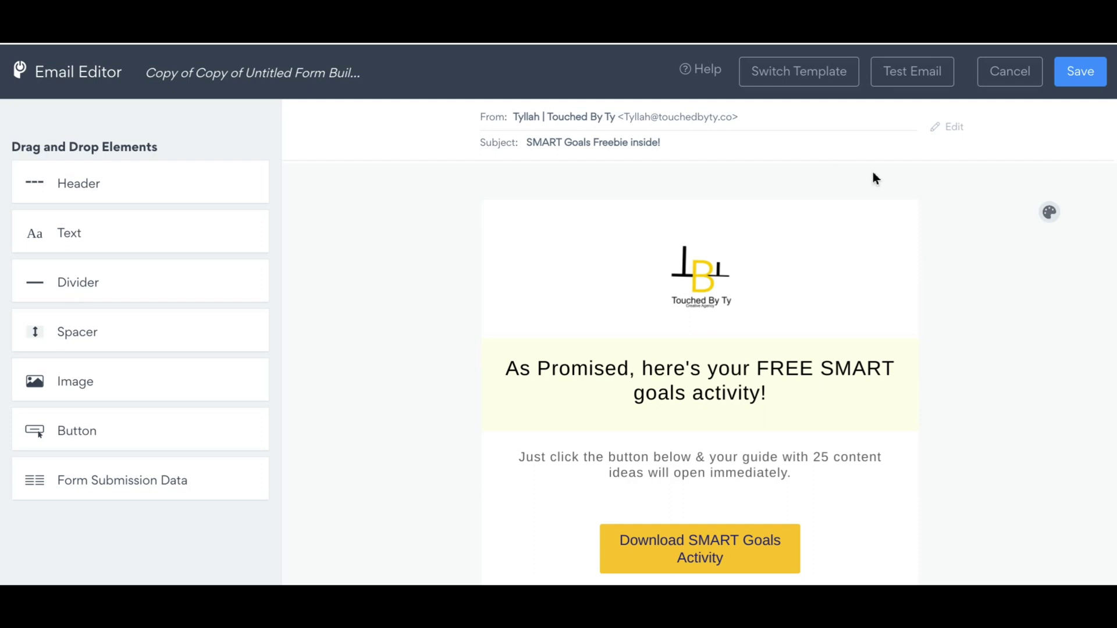
click(703, 150)
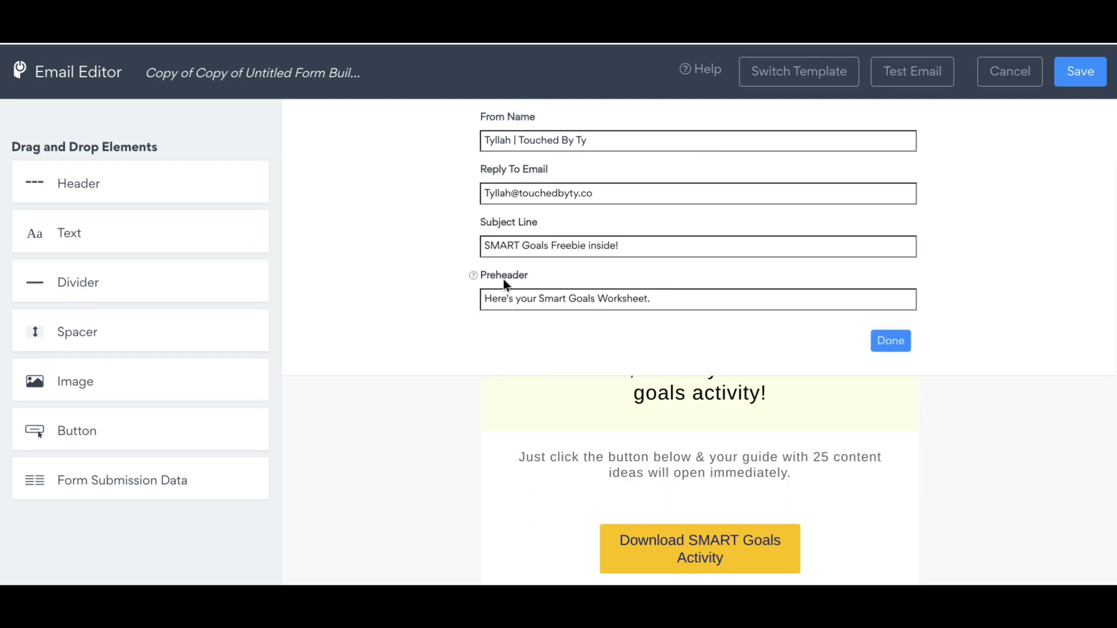
click(880, 340)
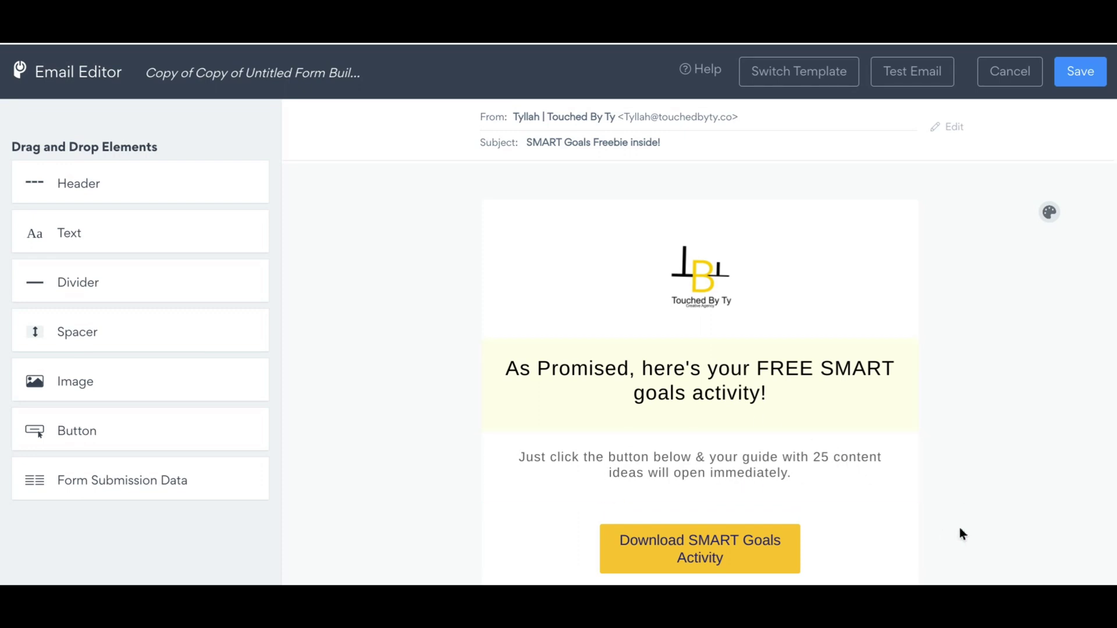
scroll(959, 528, down, 3)
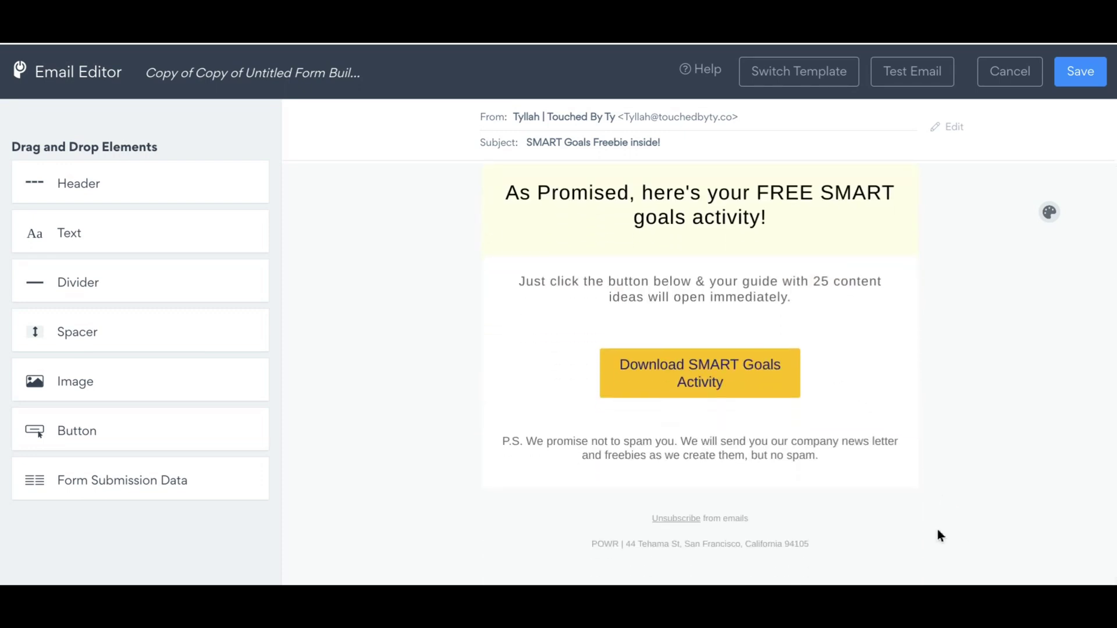
- Inspect the 'Download SMART Goals Activity' button link and P.S. text, then save the email
click(757, 391)
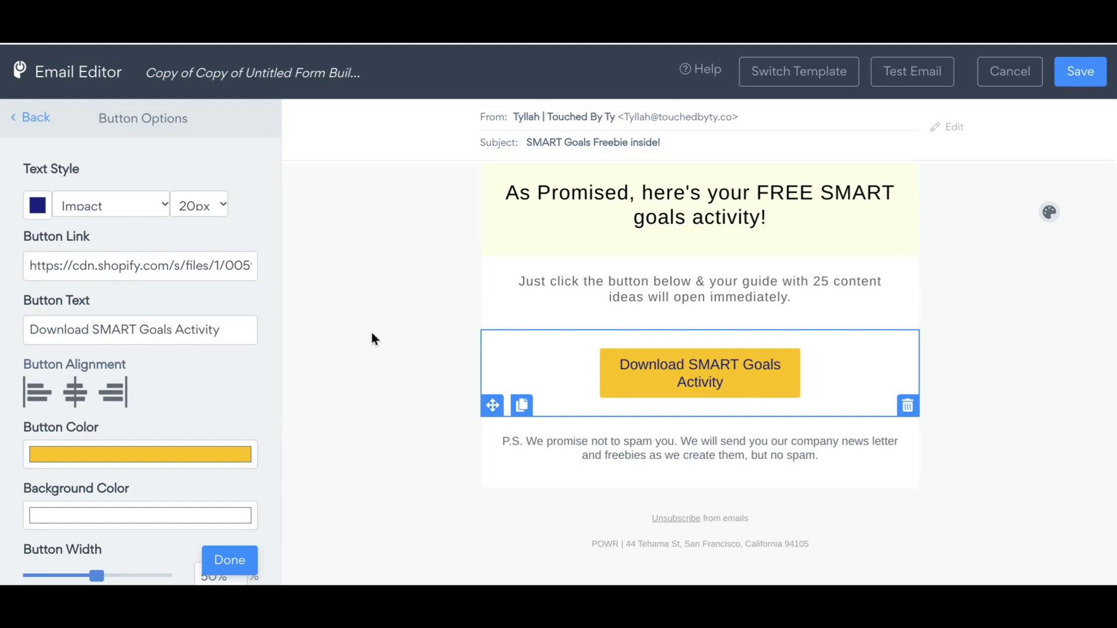
click(130, 265)
click(129, 265)
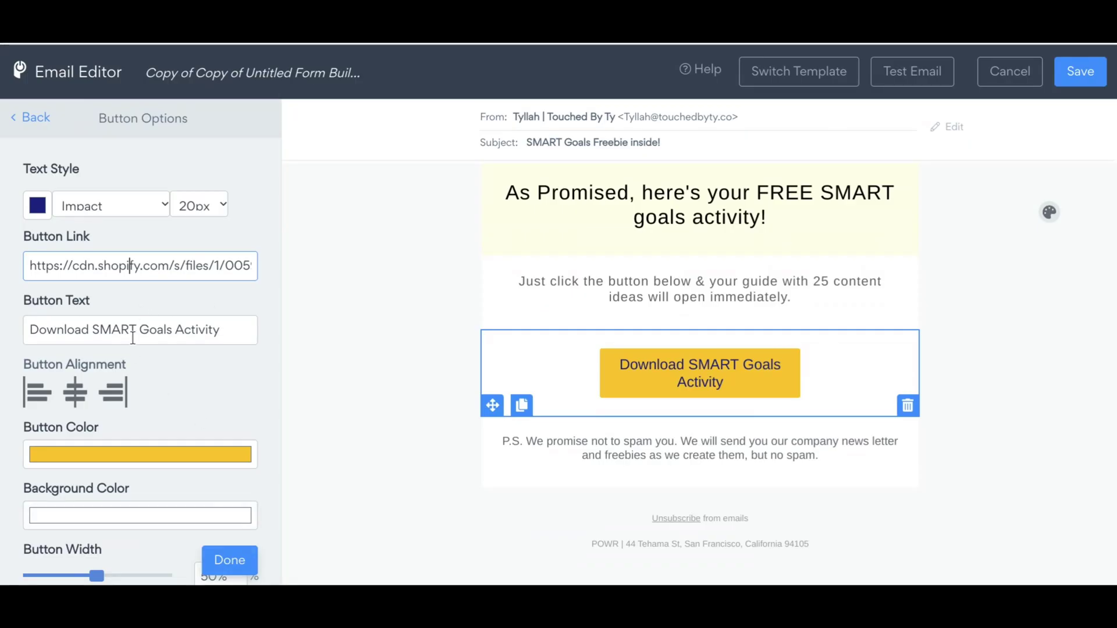
click(634, 464)
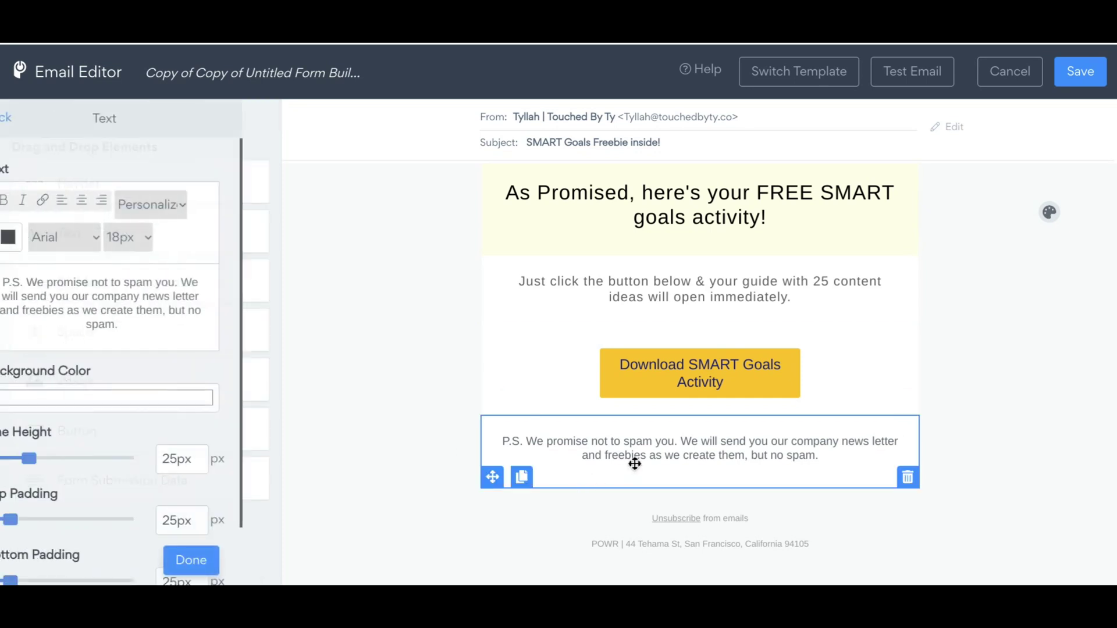
click(225, 562)
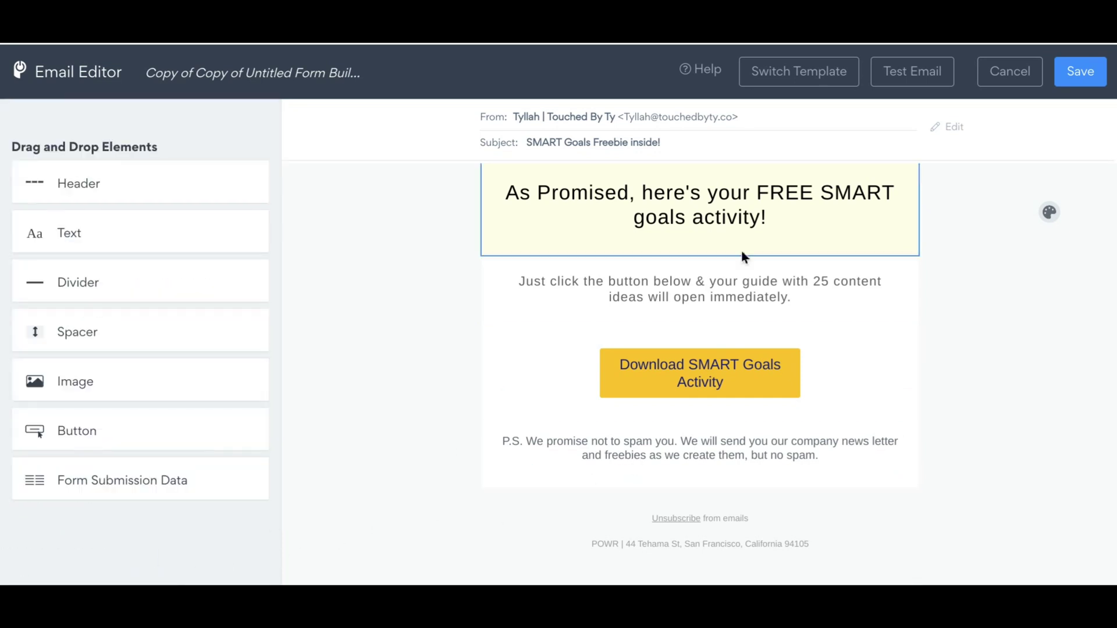
click(1086, 73)
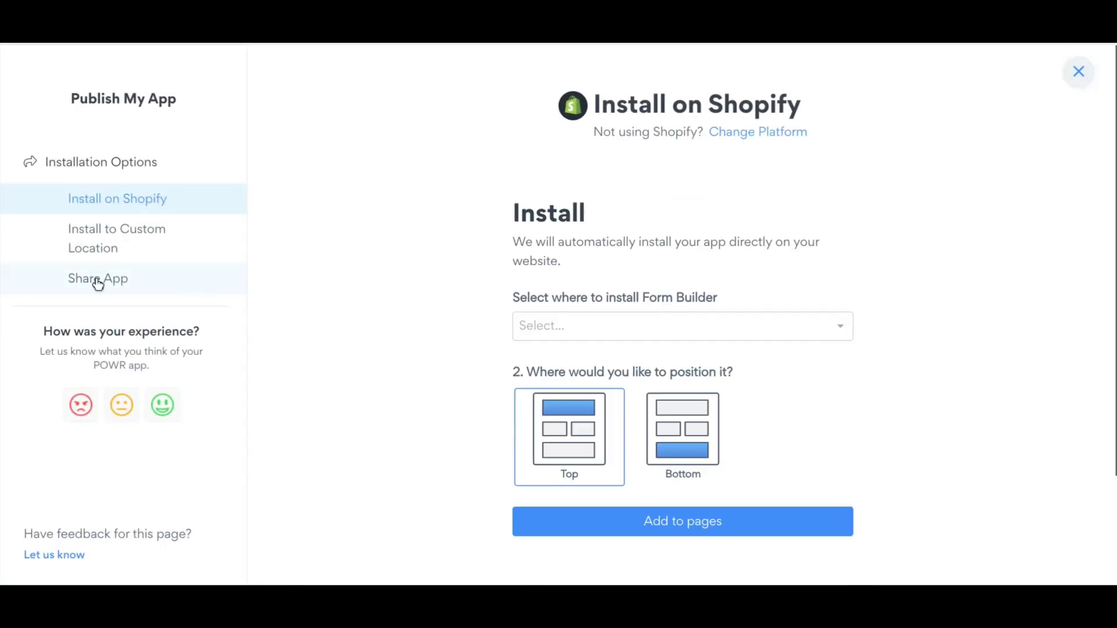
- Copy the form's Install to Custom Location embed code to the clipboard
click(85, 249)
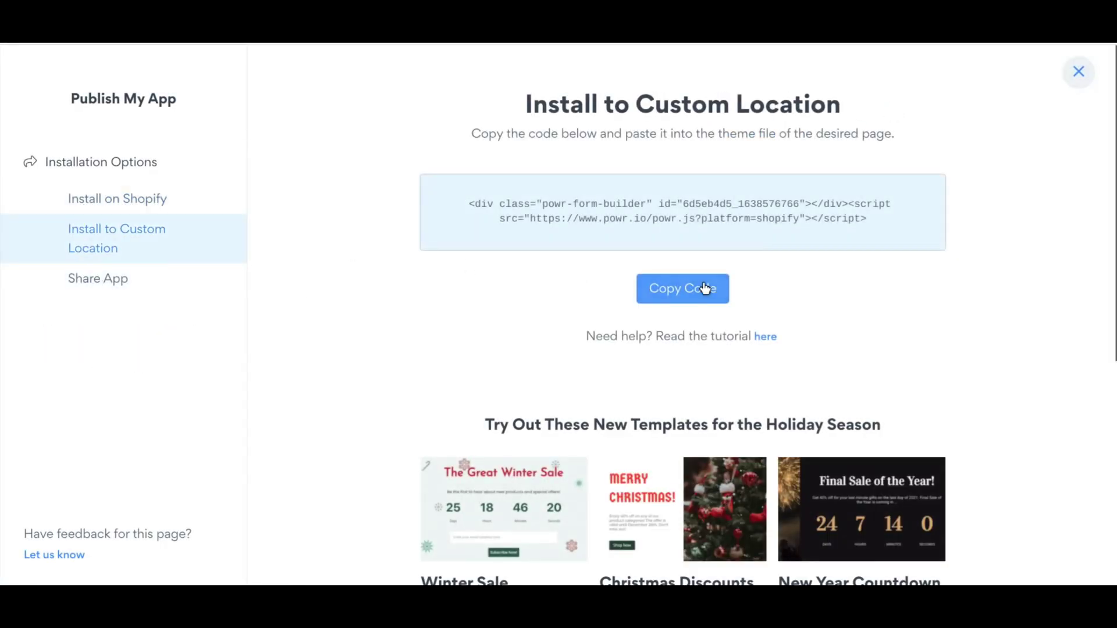
click(694, 293)
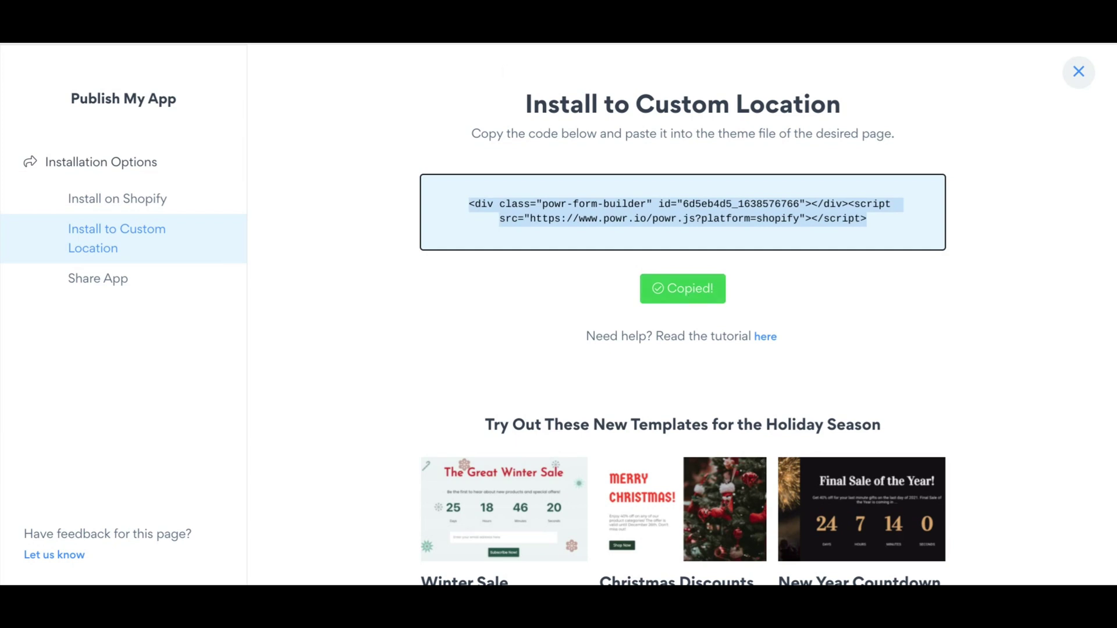
- In Shopify Pages, find 'smart' and open SMART Goals (Freebie) in its HTML code view
click(75, 43)
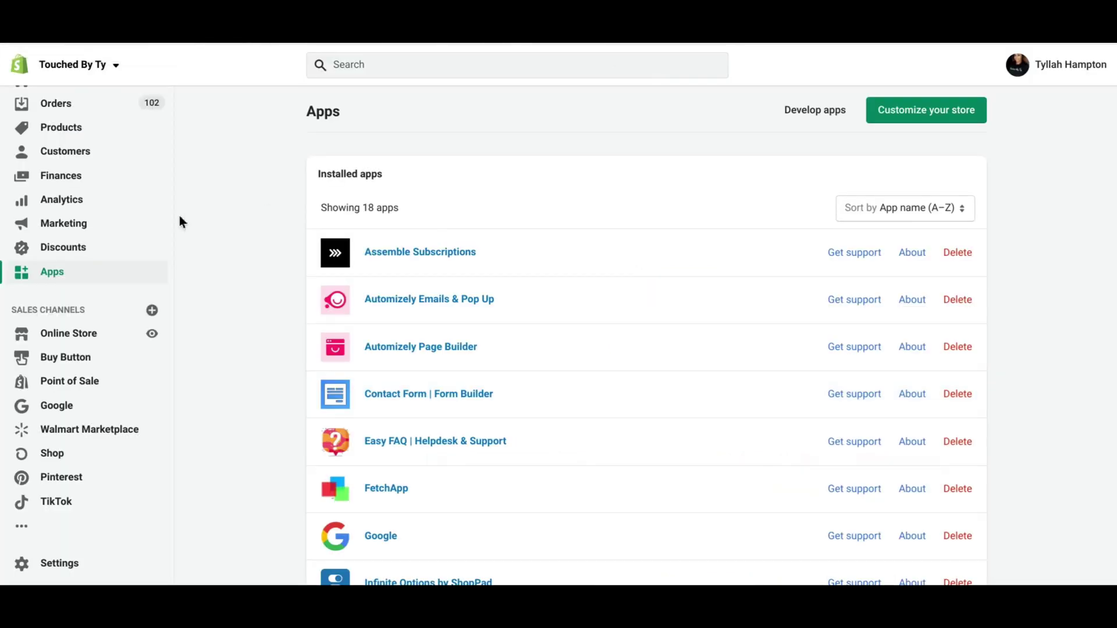
click(87, 332)
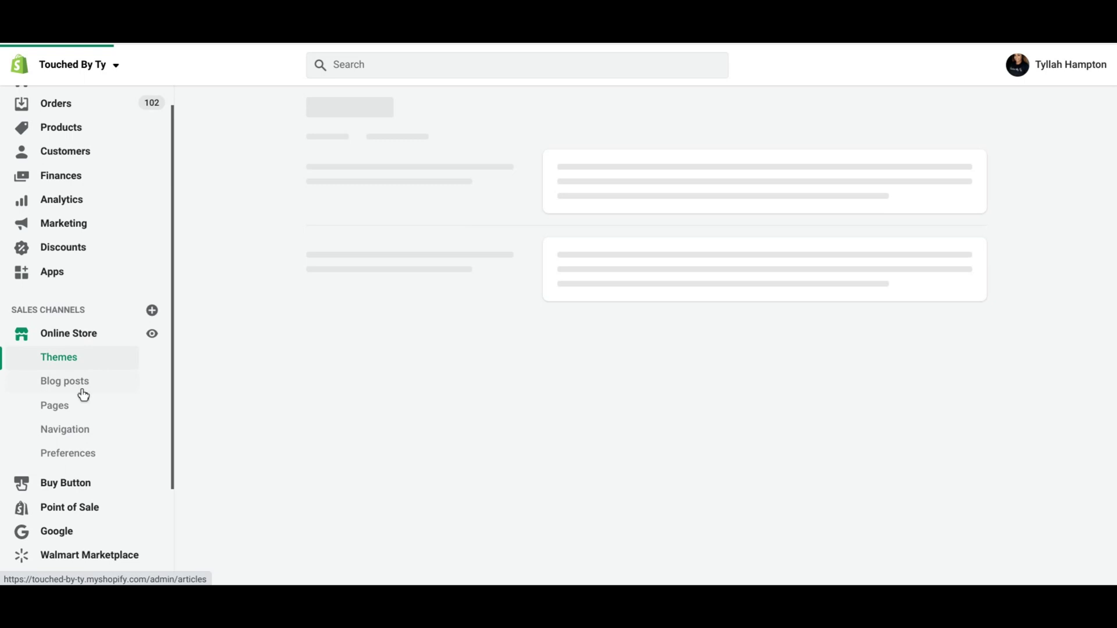
click(76, 415)
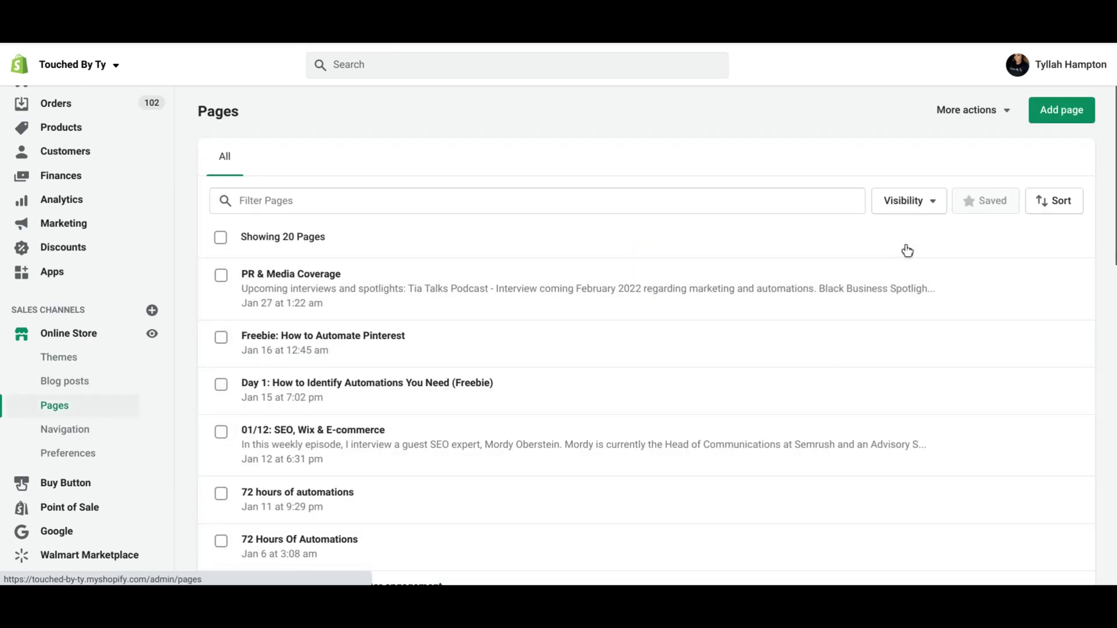
click(239, 201)
text(sma)
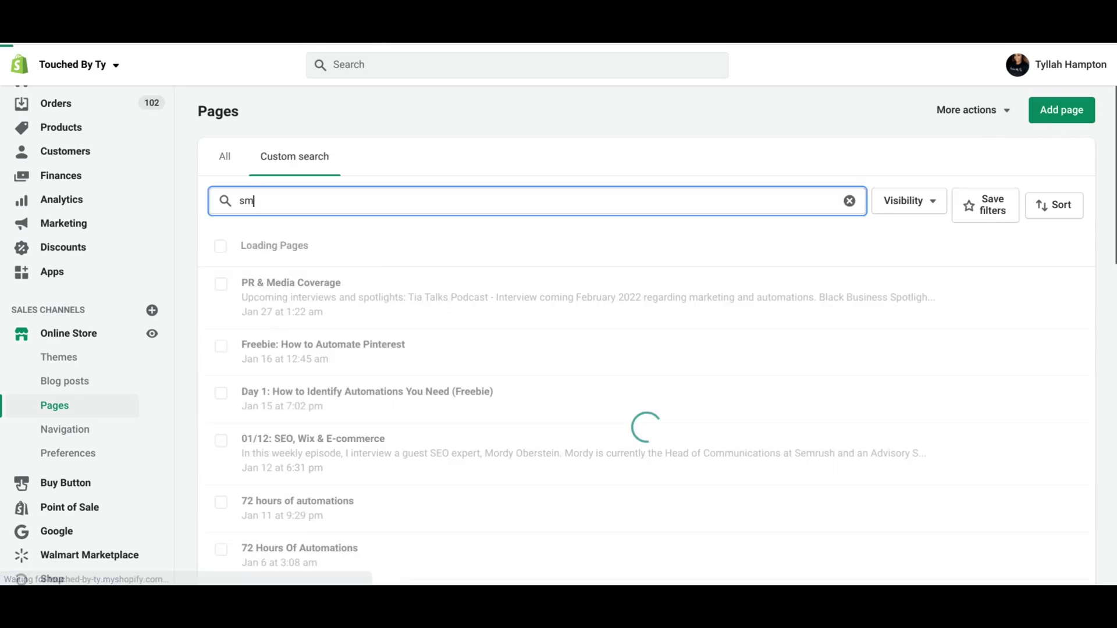
text(rt)
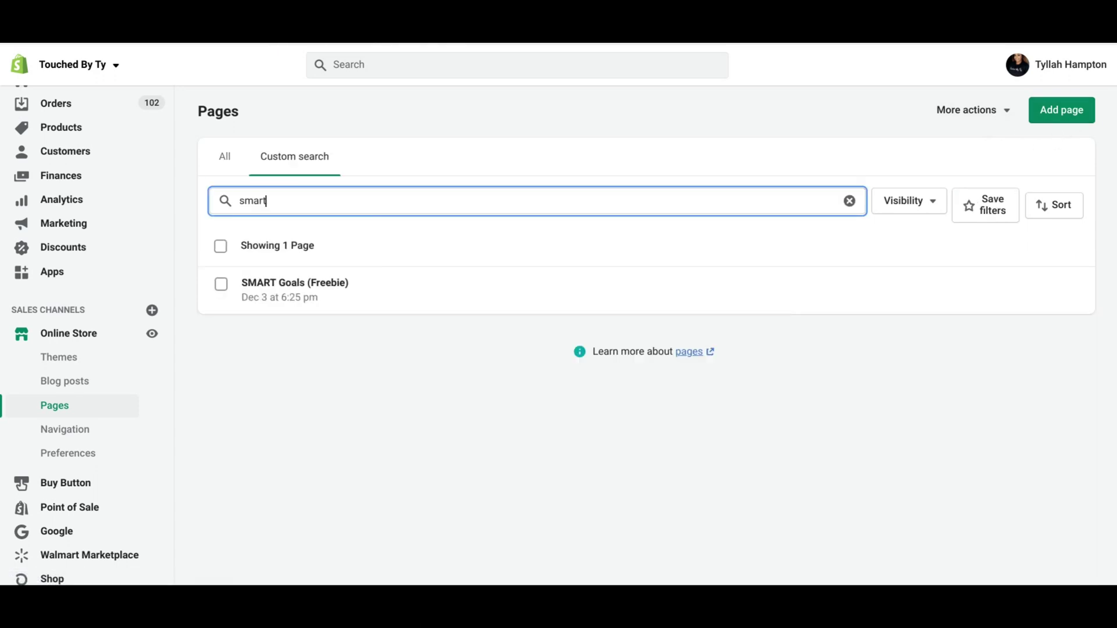
click(349, 309)
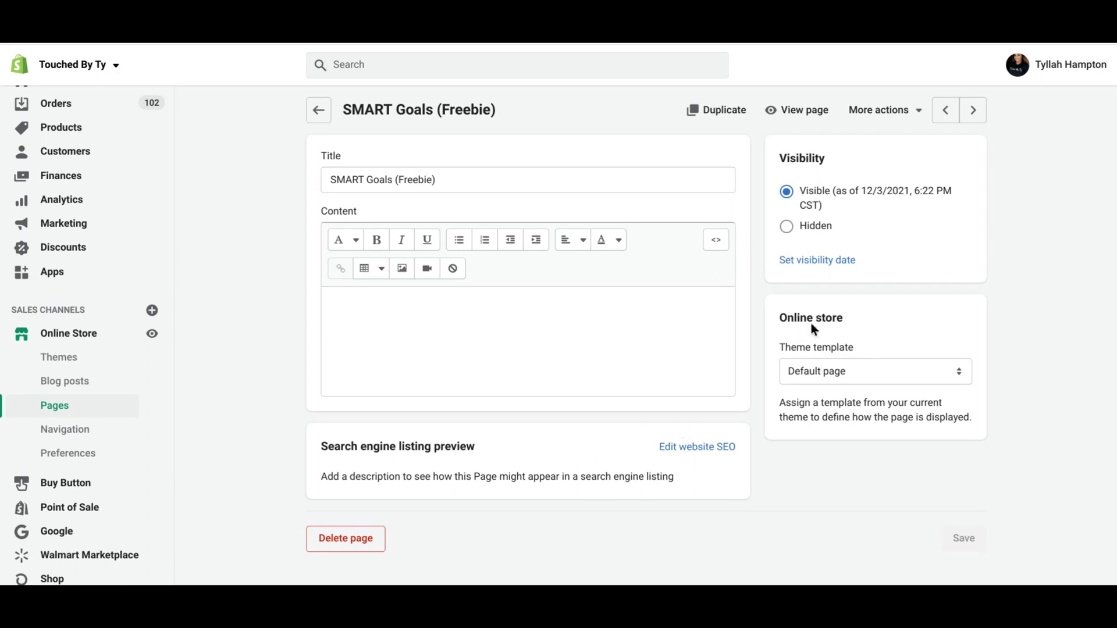
click(717, 243)
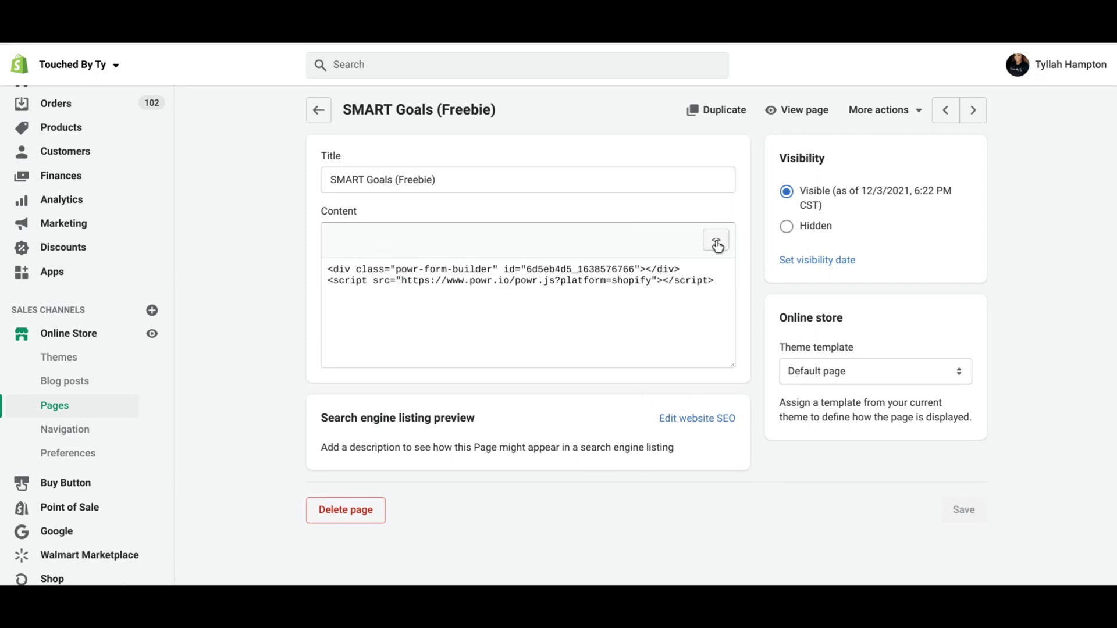
click(718, 289)
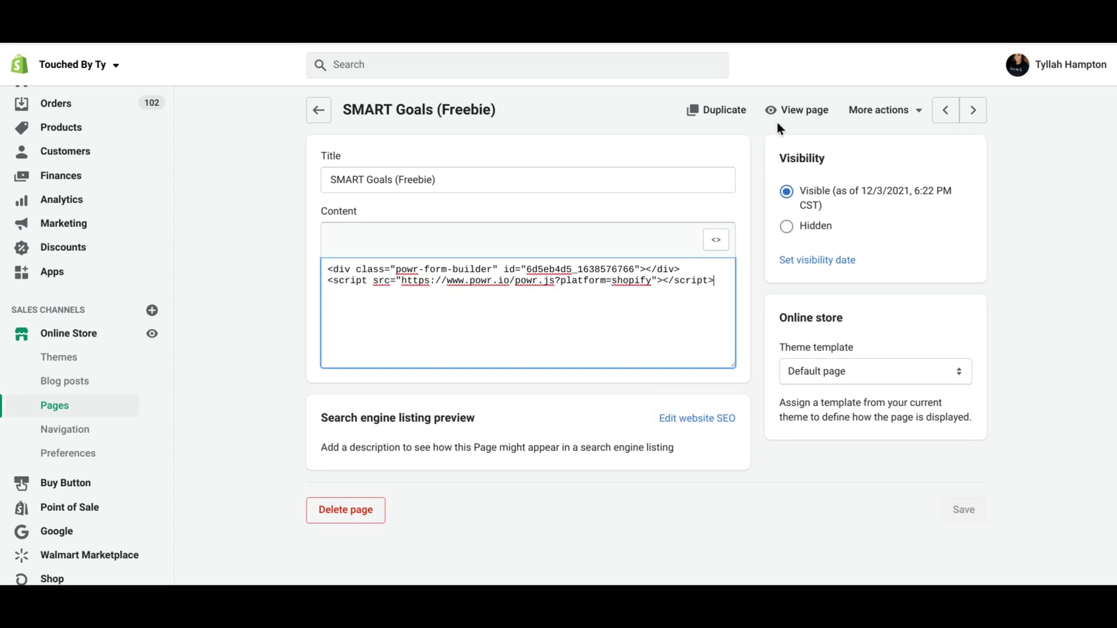
- On the live SMART Goals (Freebie) page, submit a test sign-up using autofilled name and e-mail
click(791, 110)
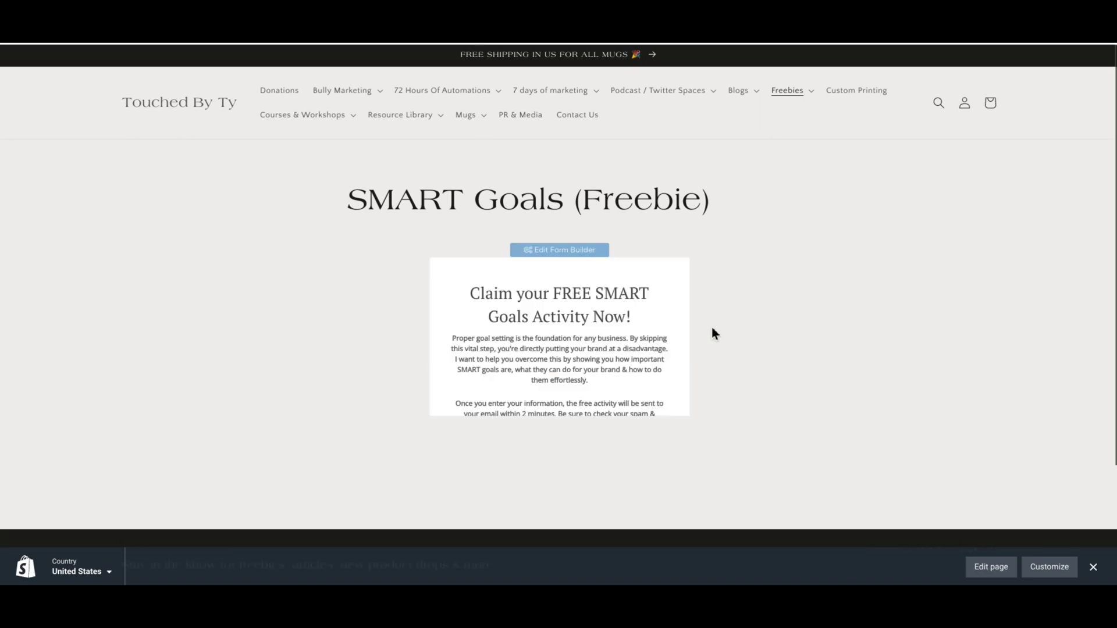
scroll(710, 327, down, 2)
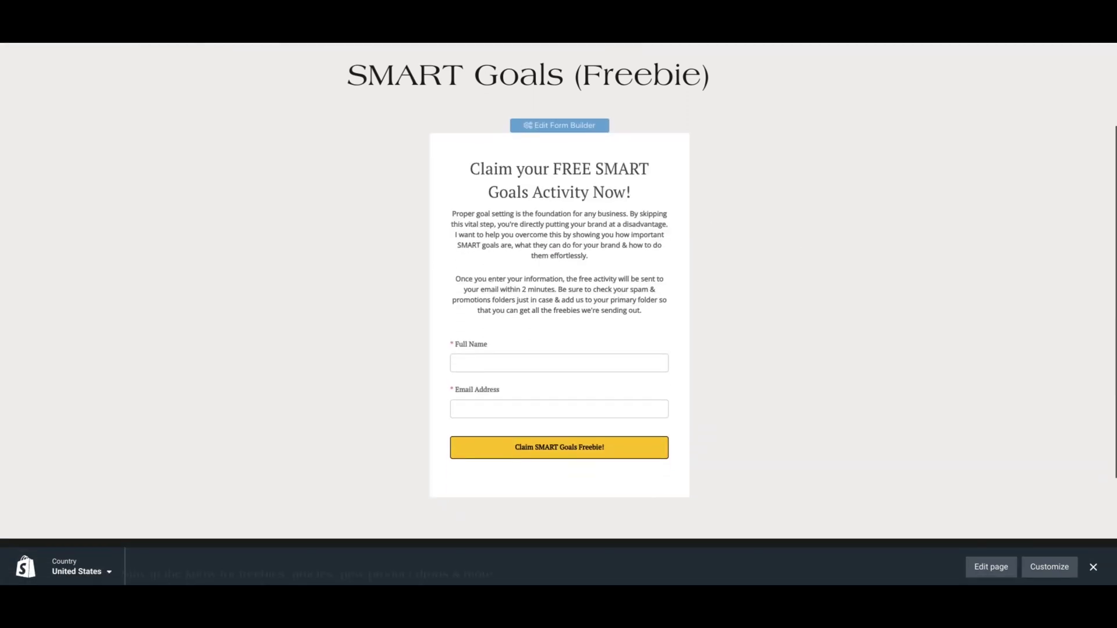
click(498, 361)
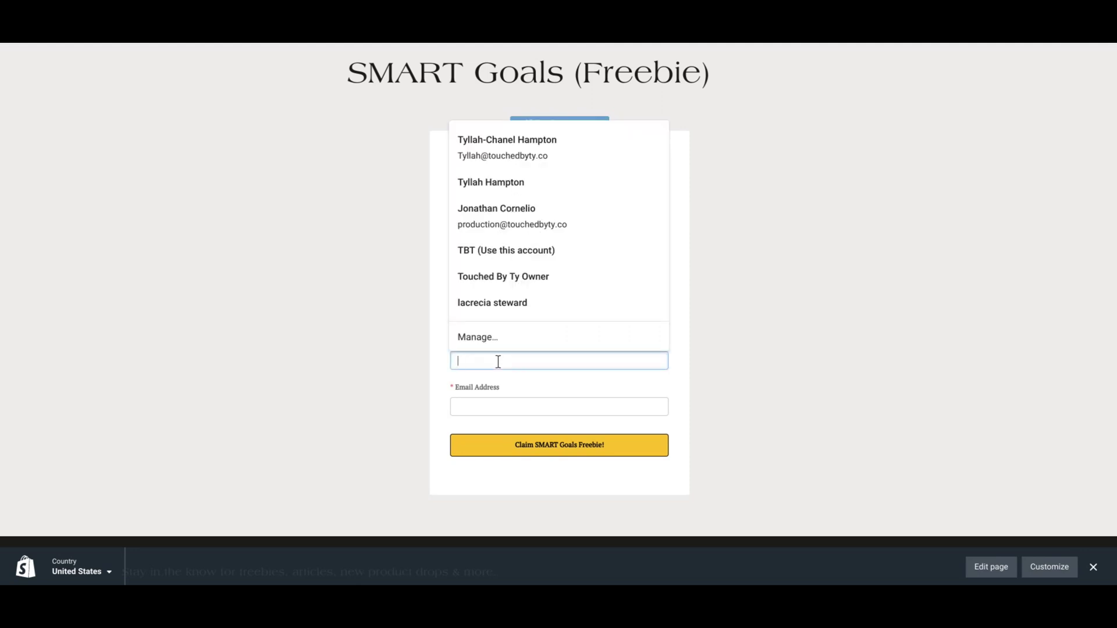
click(529, 147)
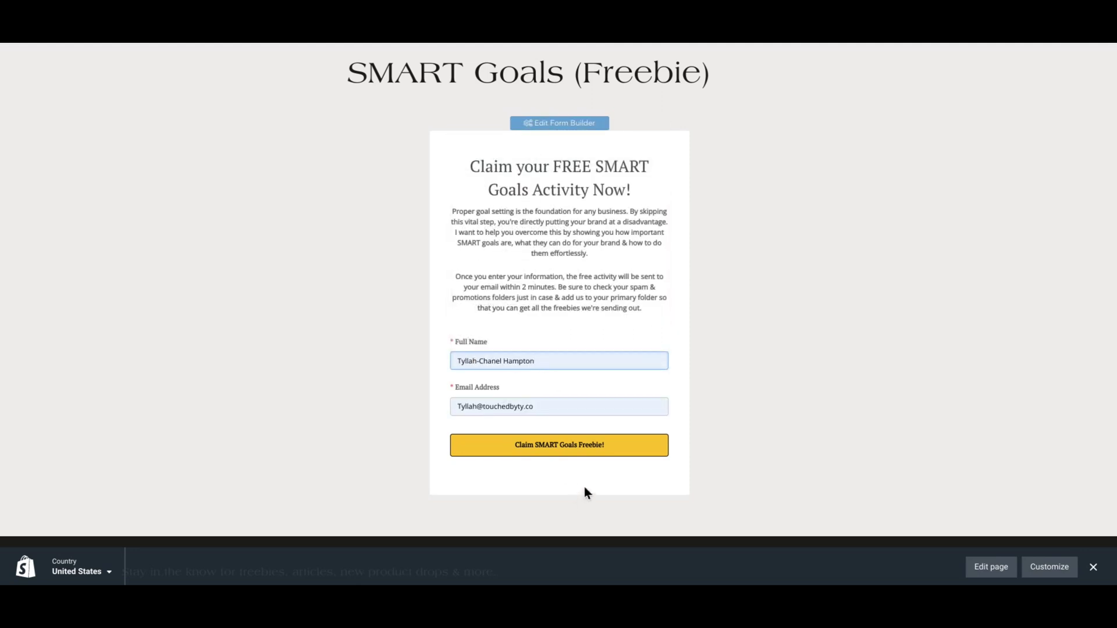
click(581, 445)
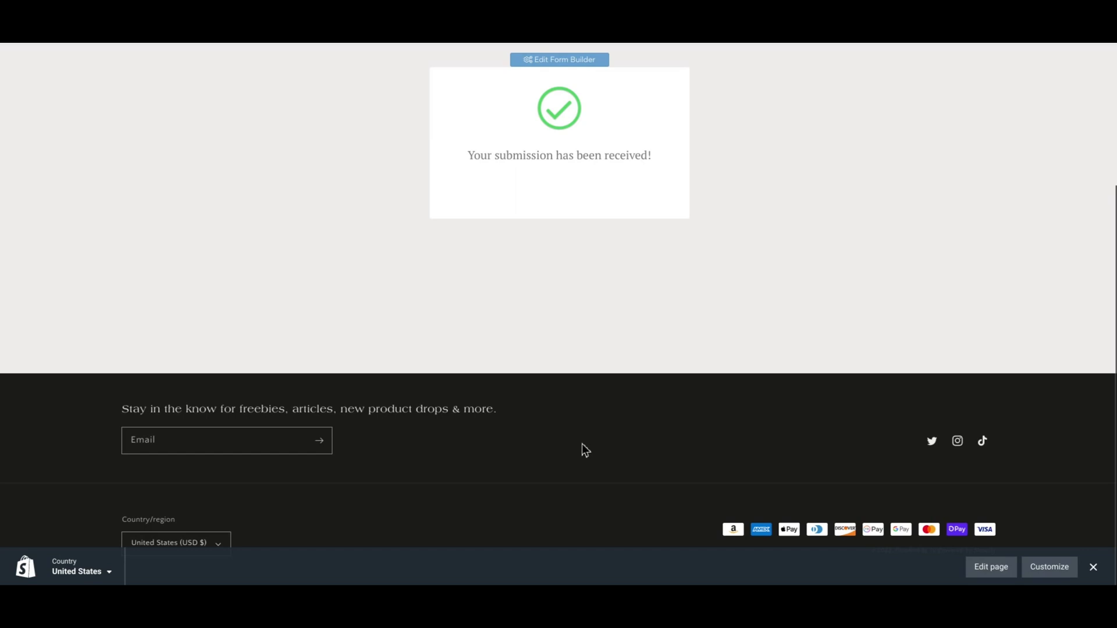
scroll(754, 221, up, 1)
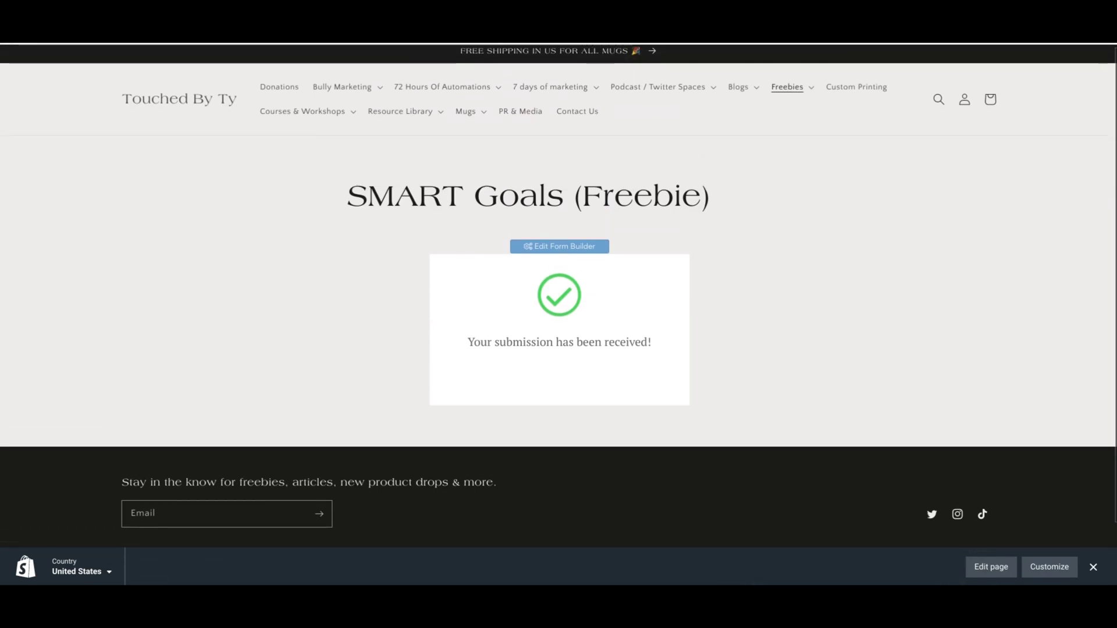
key(ctrl+t)
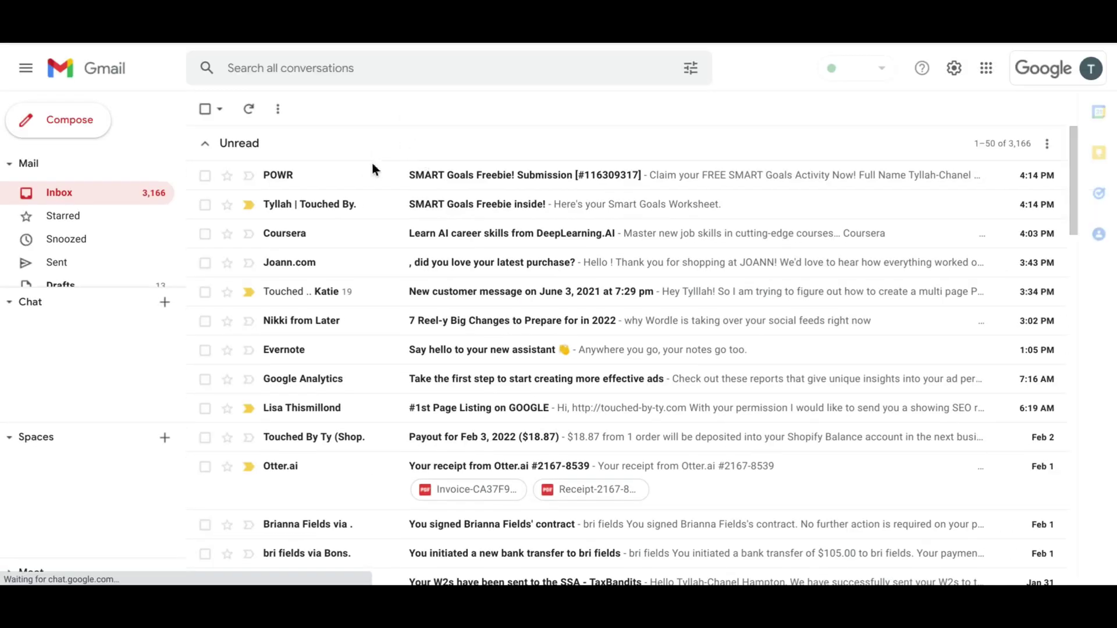
- Check the POWR submission notice, then open the 'SMART Goals Freebie inside!' email
click(361, 174)
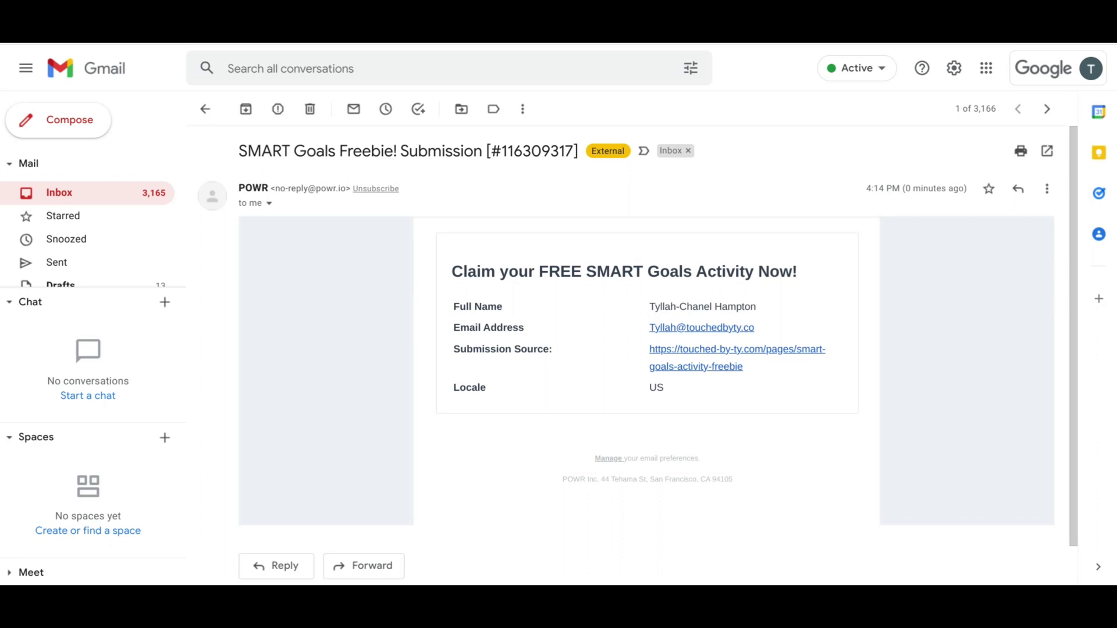
click(205, 109)
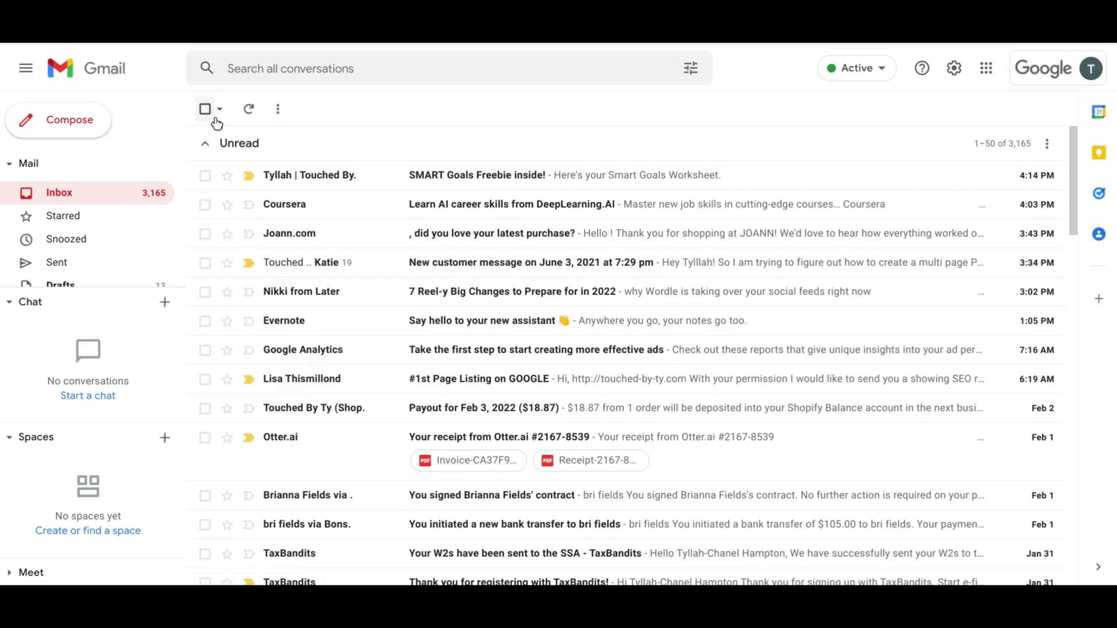
click(379, 184)
scroll(770, 390, down, 3)
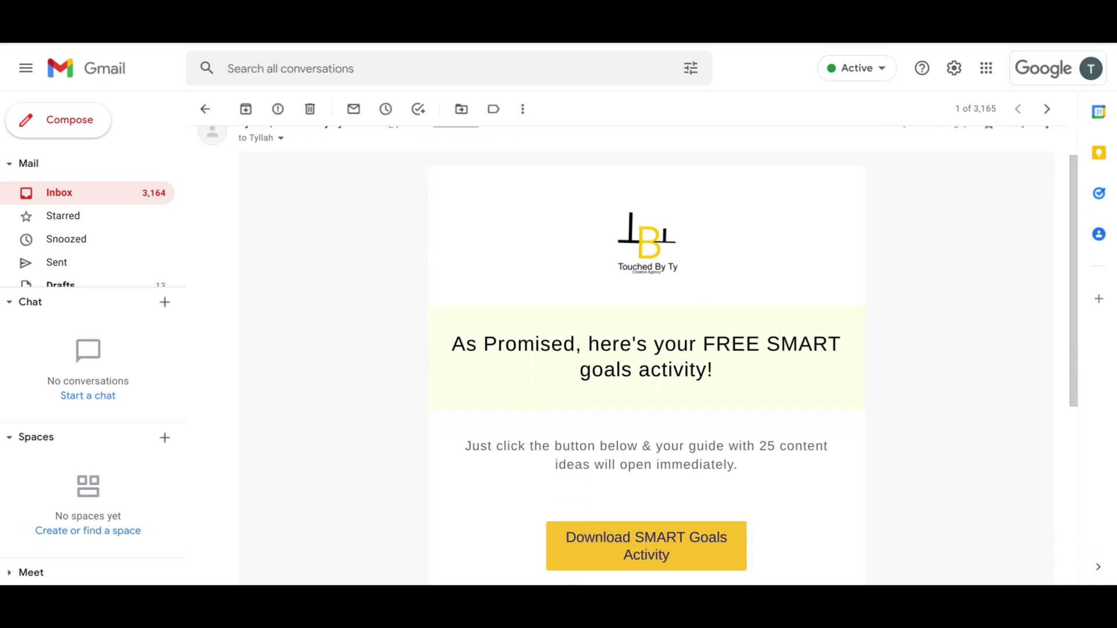
- Open the SMART Goals Activity PDF, scroll to page 5, and follow its Master Content Workbook link
click(726, 416)
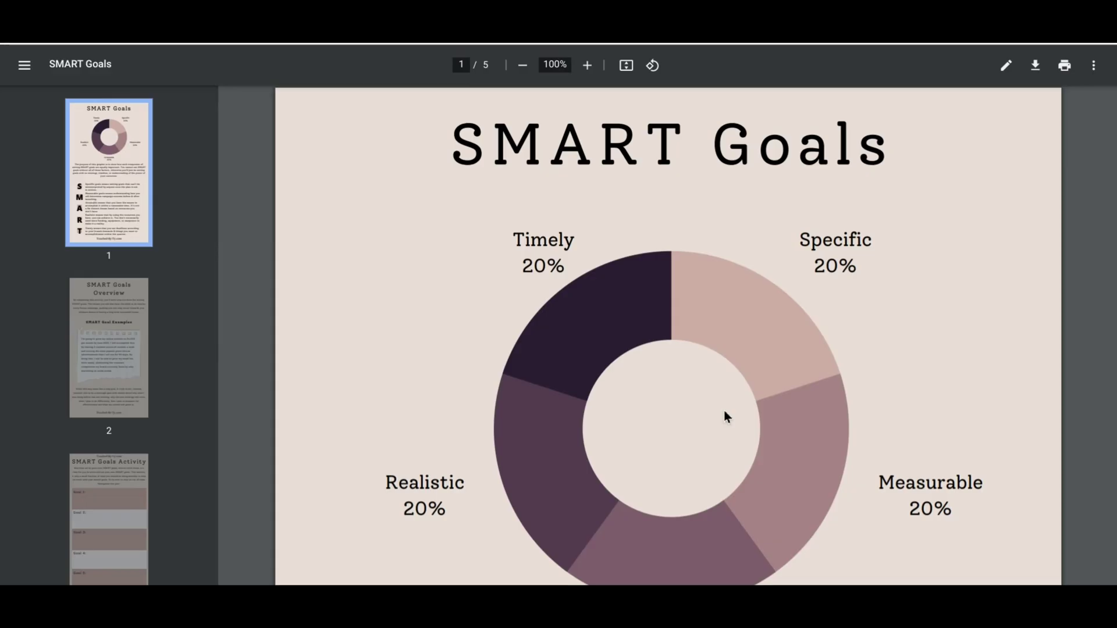
scroll(726, 416, down, 15)
scroll(667, 335, down, 20)
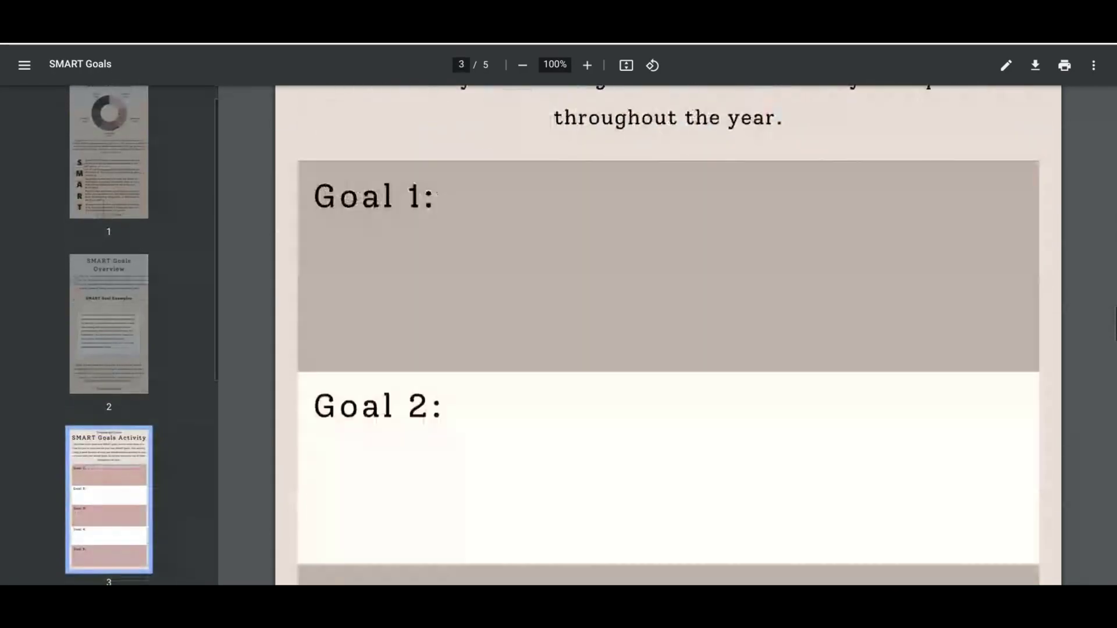
scroll(867, 420, down, 1)
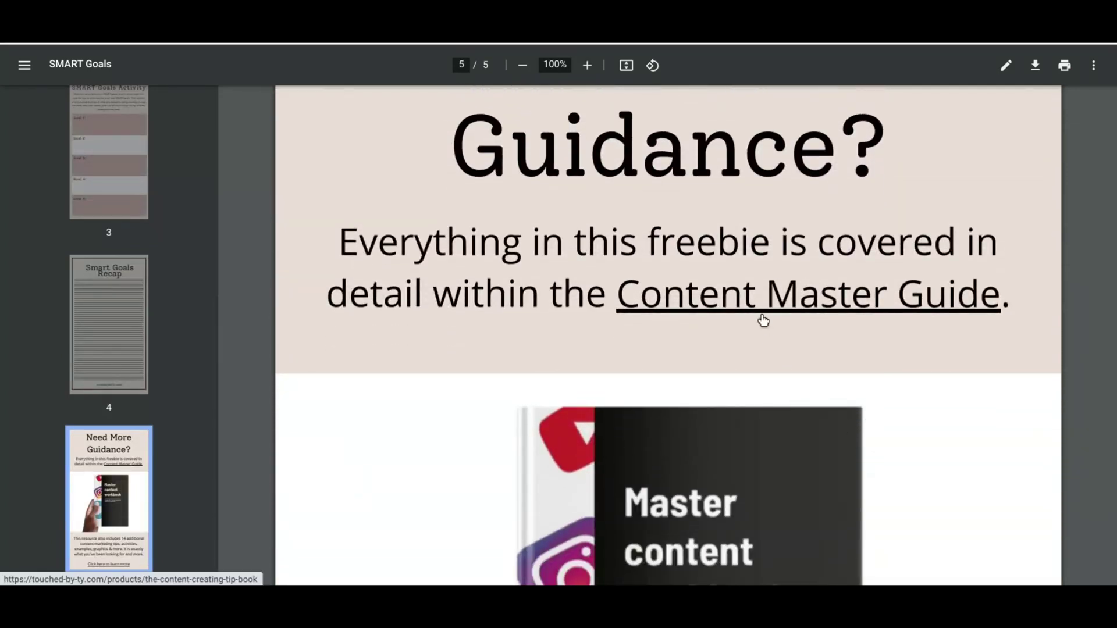
scroll(763, 307, down, 12)
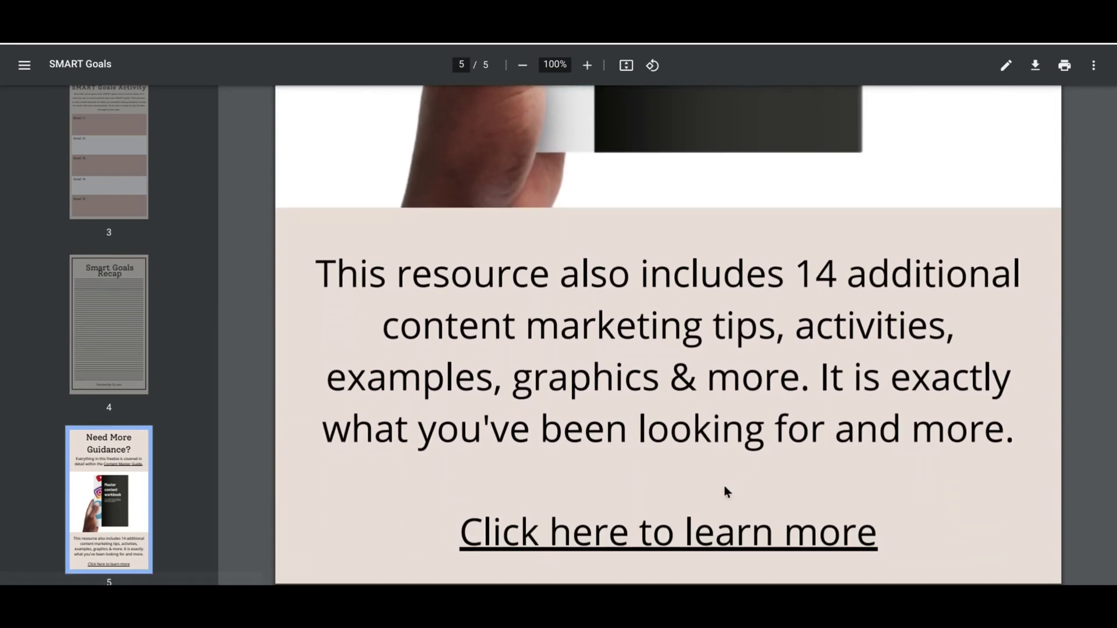
click(670, 537)
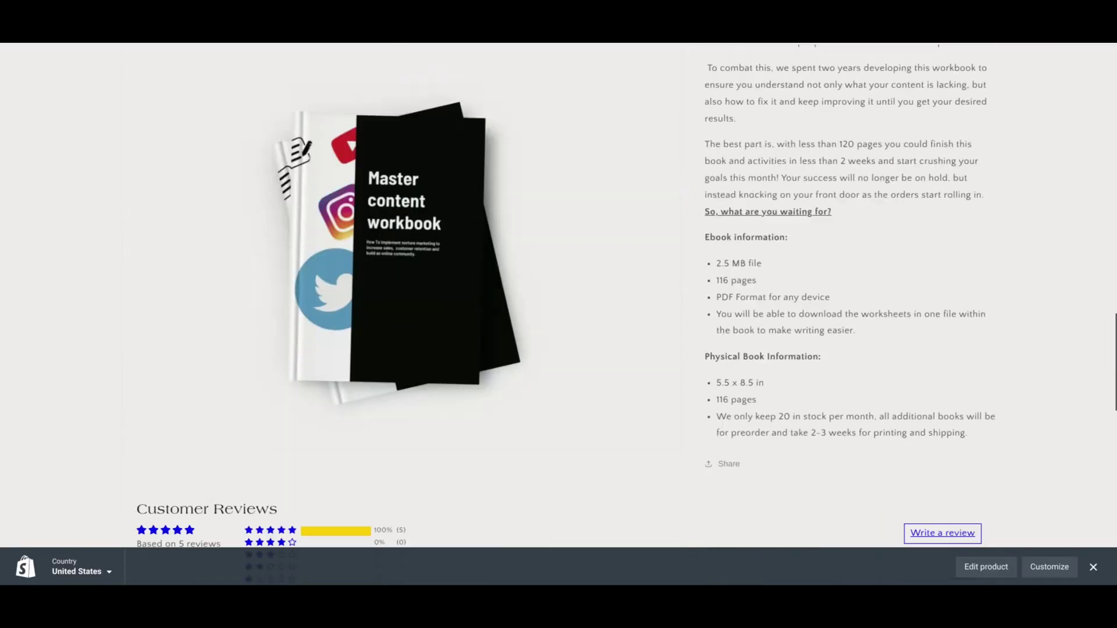
scroll(558, 314, down, 10)
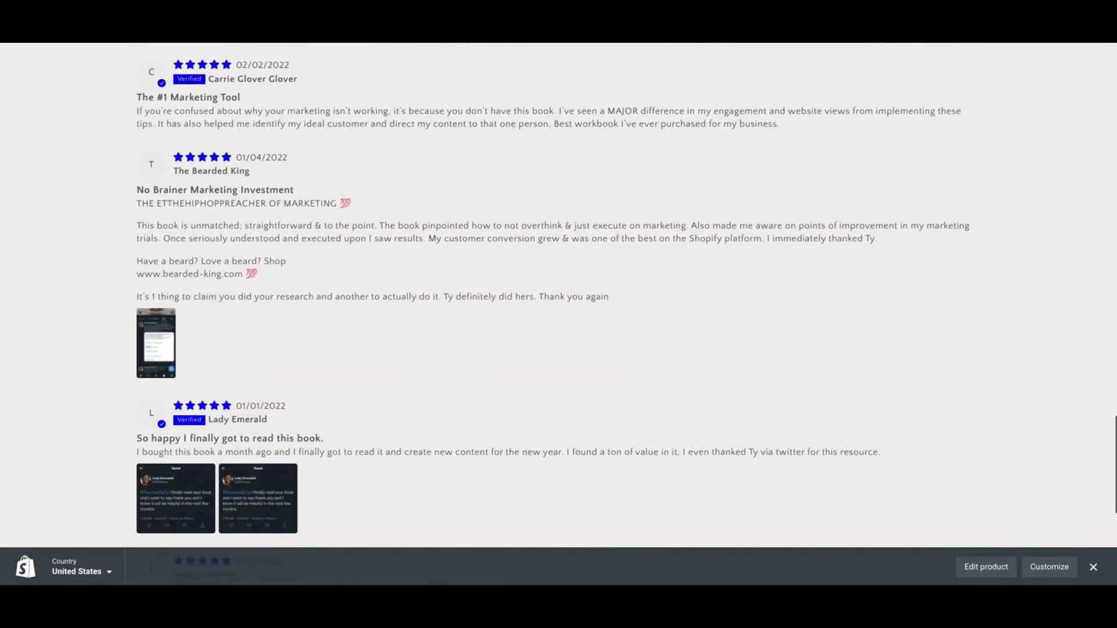
scroll(558, 314, down, 5)
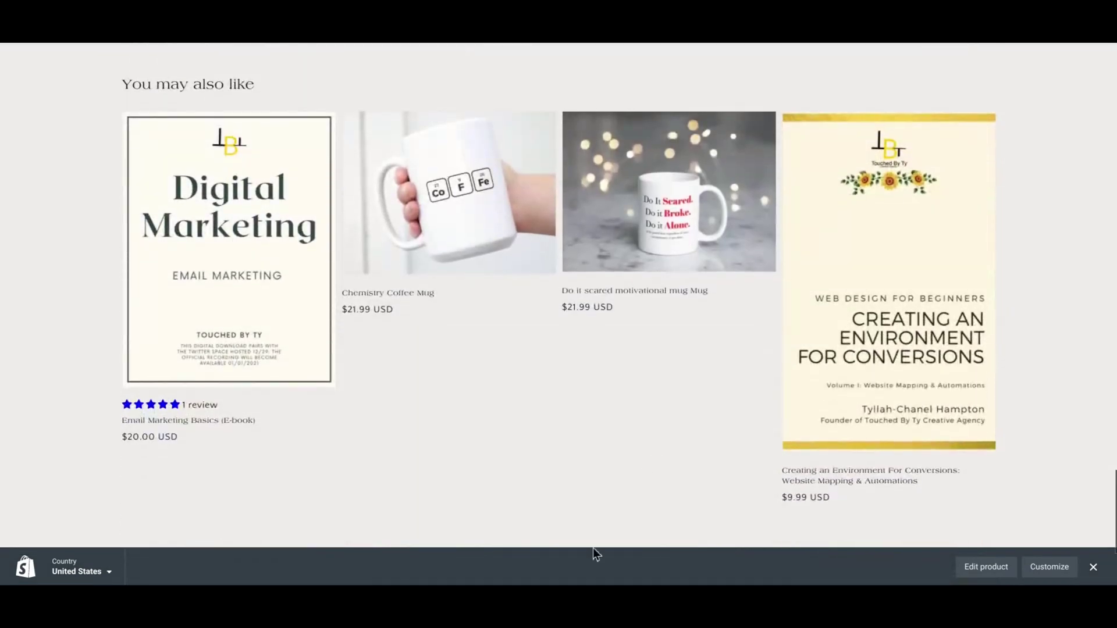